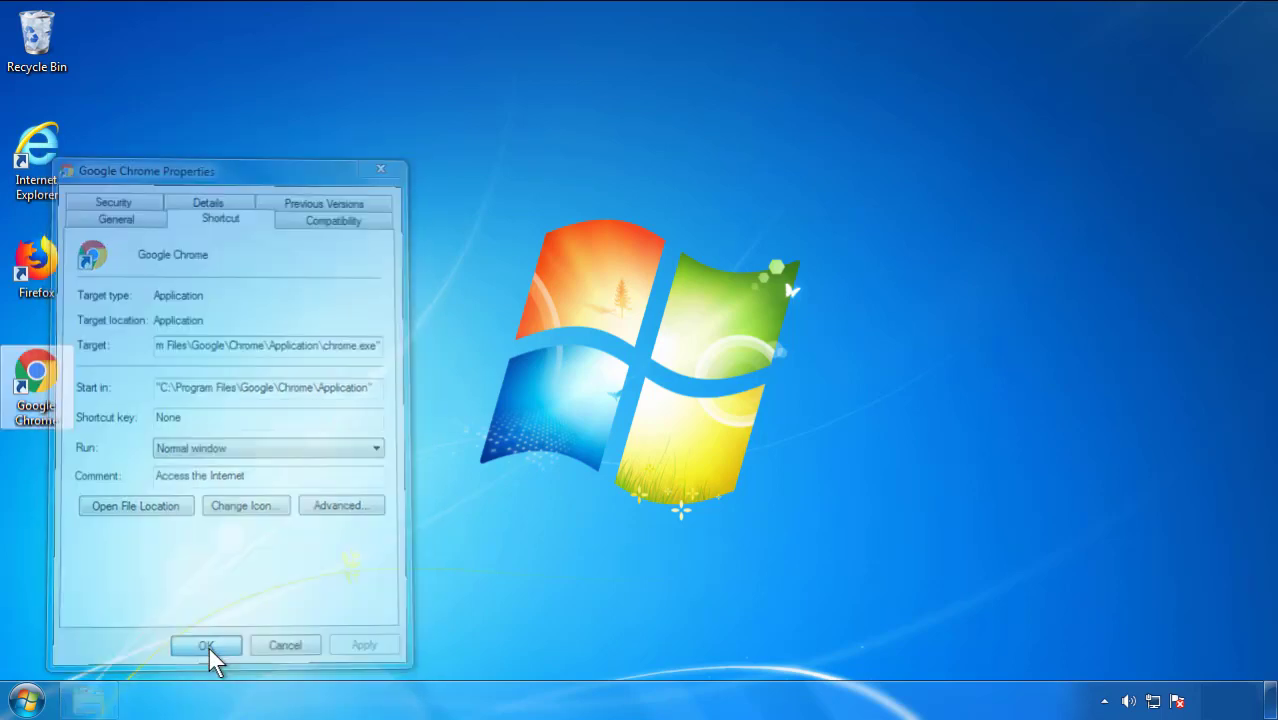
- Accept the Google Chrome shortcut properties with OK and bring up the Start menu
click(27, 700)
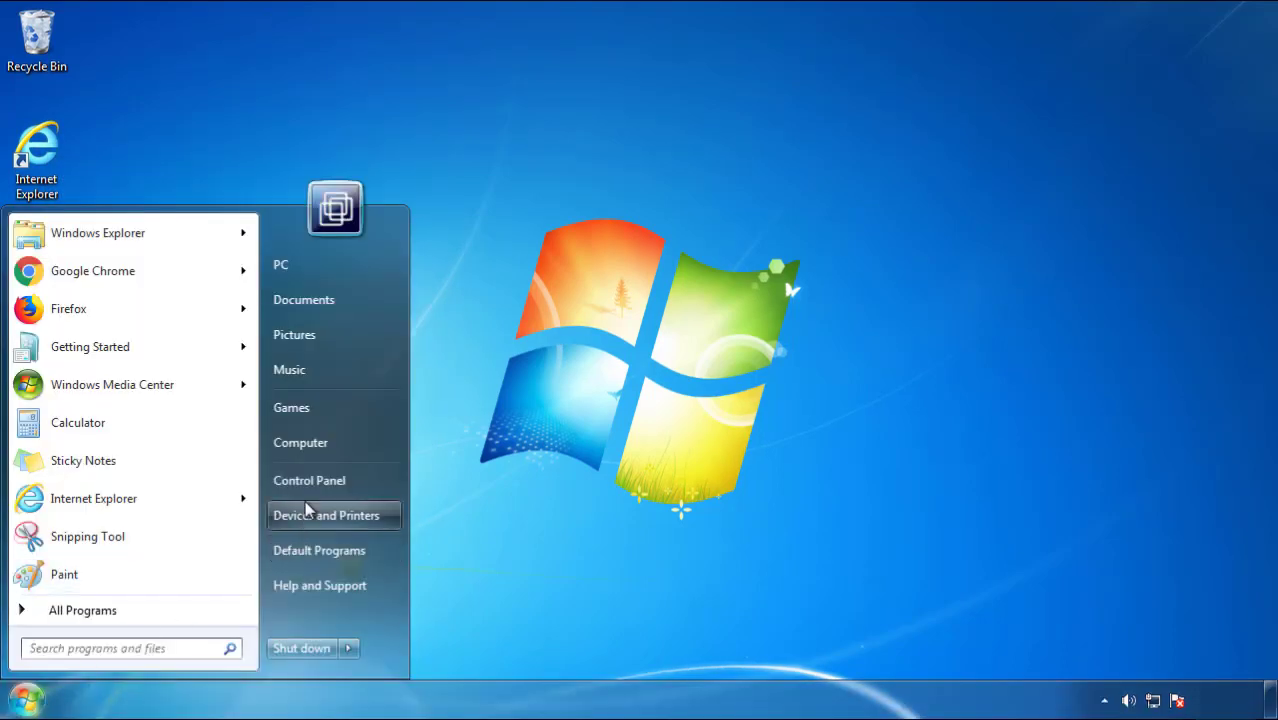
- Show Control Panel's installed programs list sorted newest-installed first
click(321, 477)
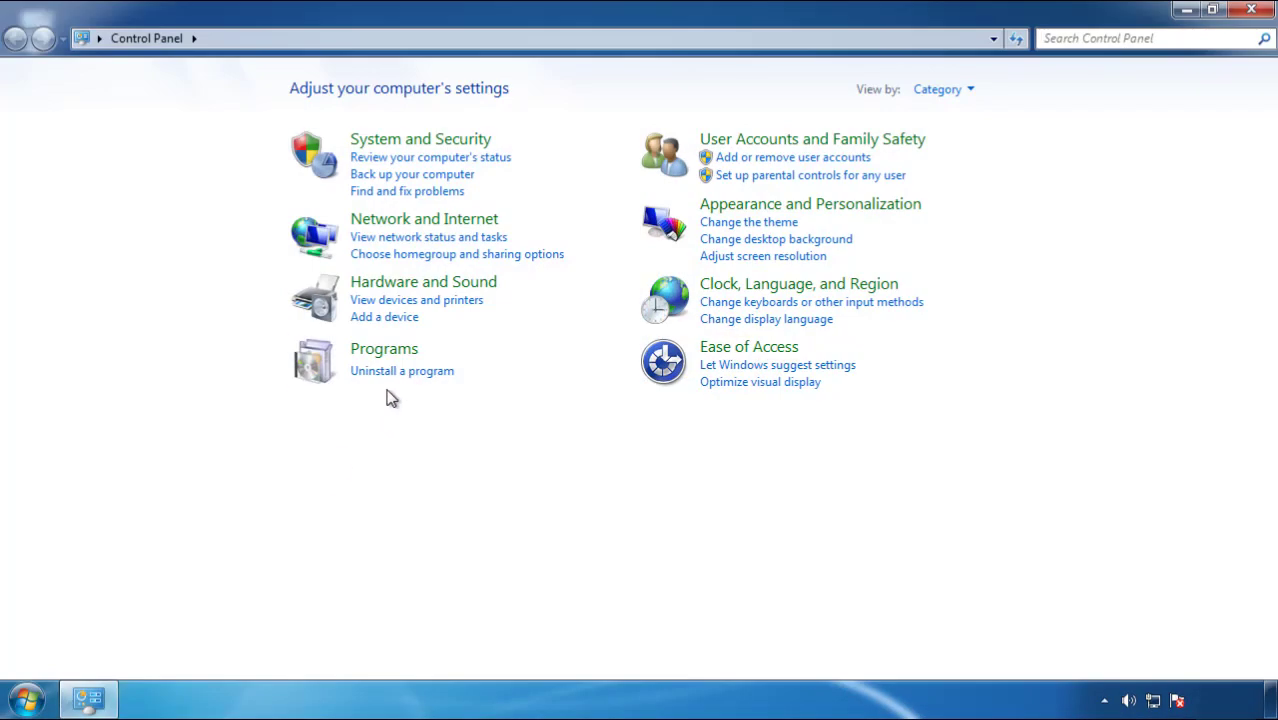
click(398, 373)
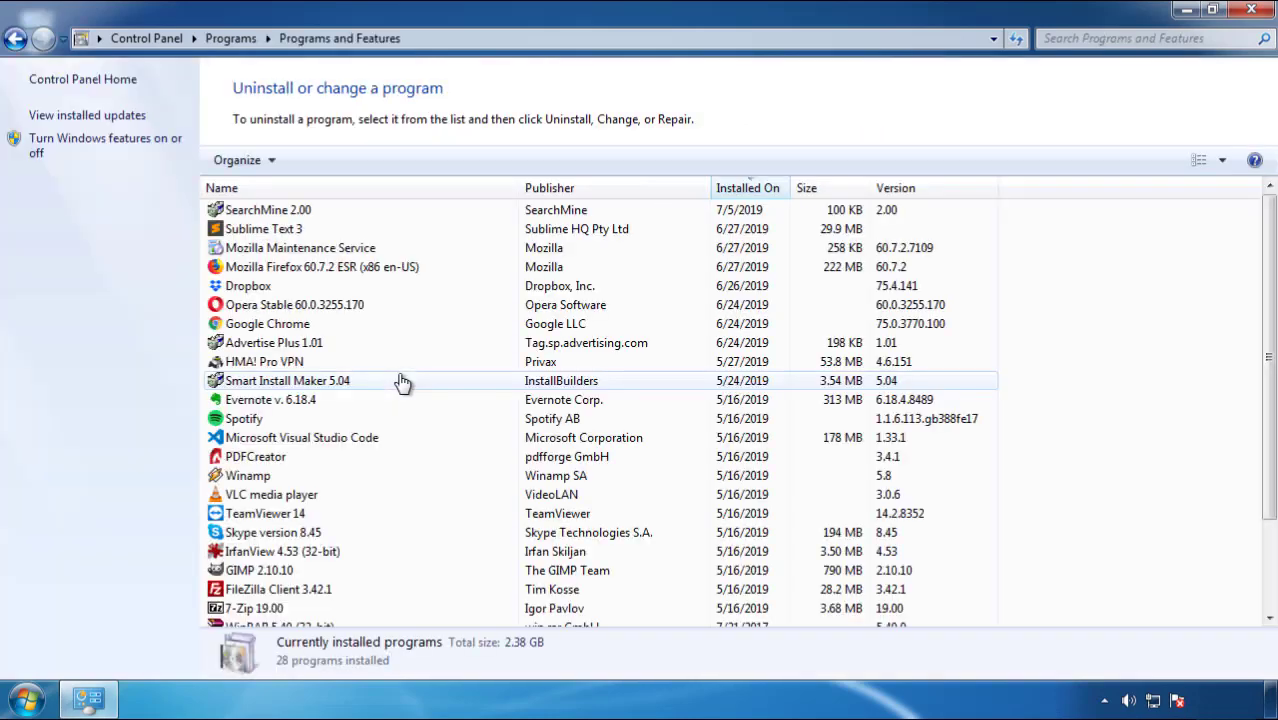
click(749, 190)
click(745, 190)
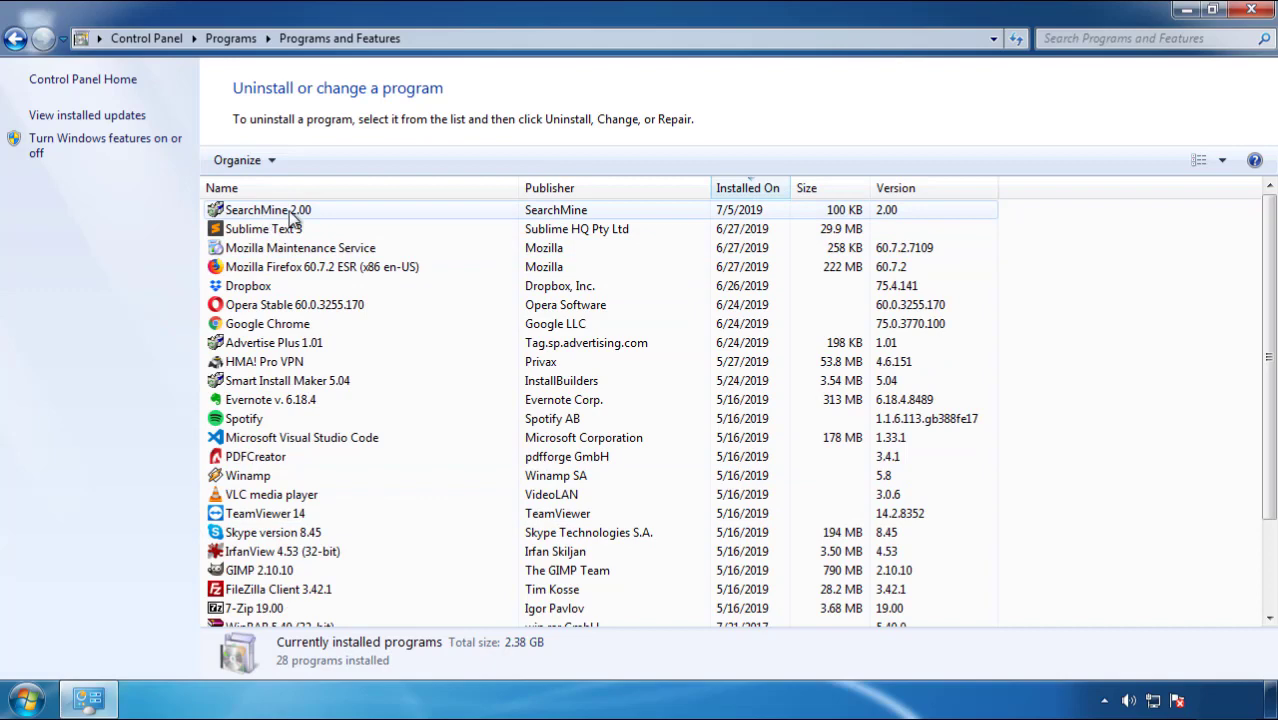
- Uninstall SearchMine 2.00 through its wizard and close Programs and Features
click(266, 214)
click(320, 163)
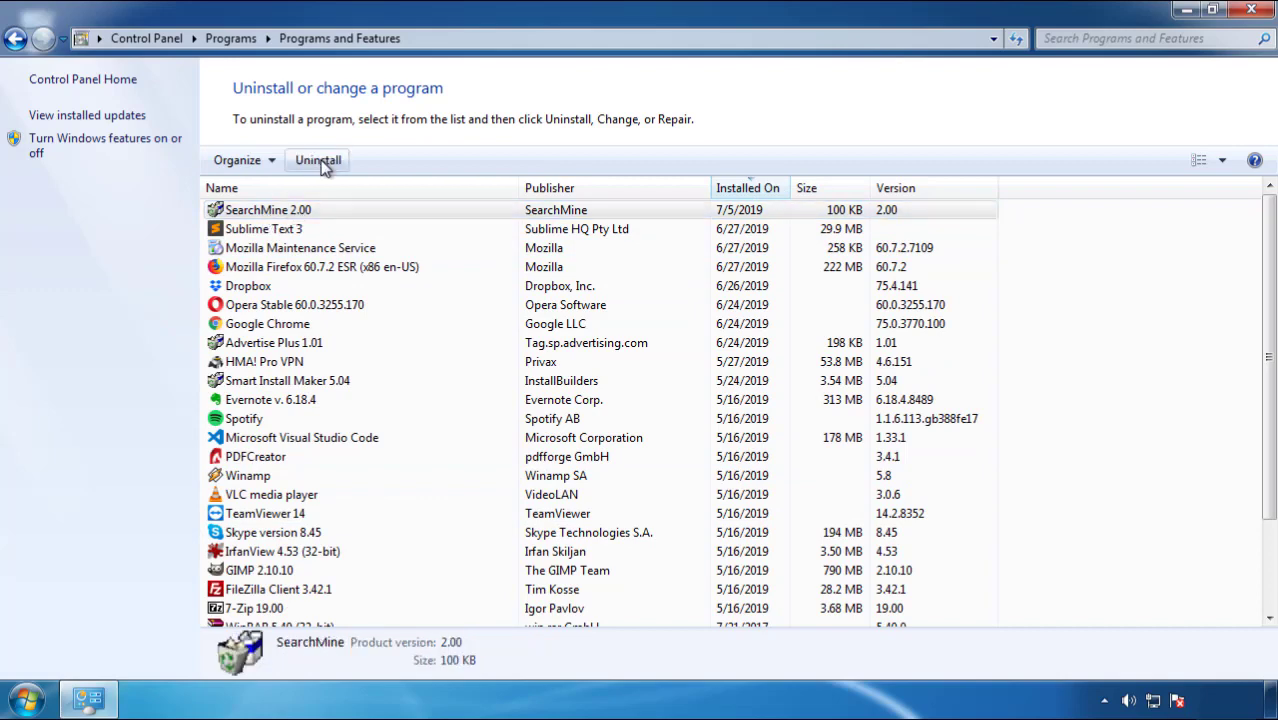
click(748, 531)
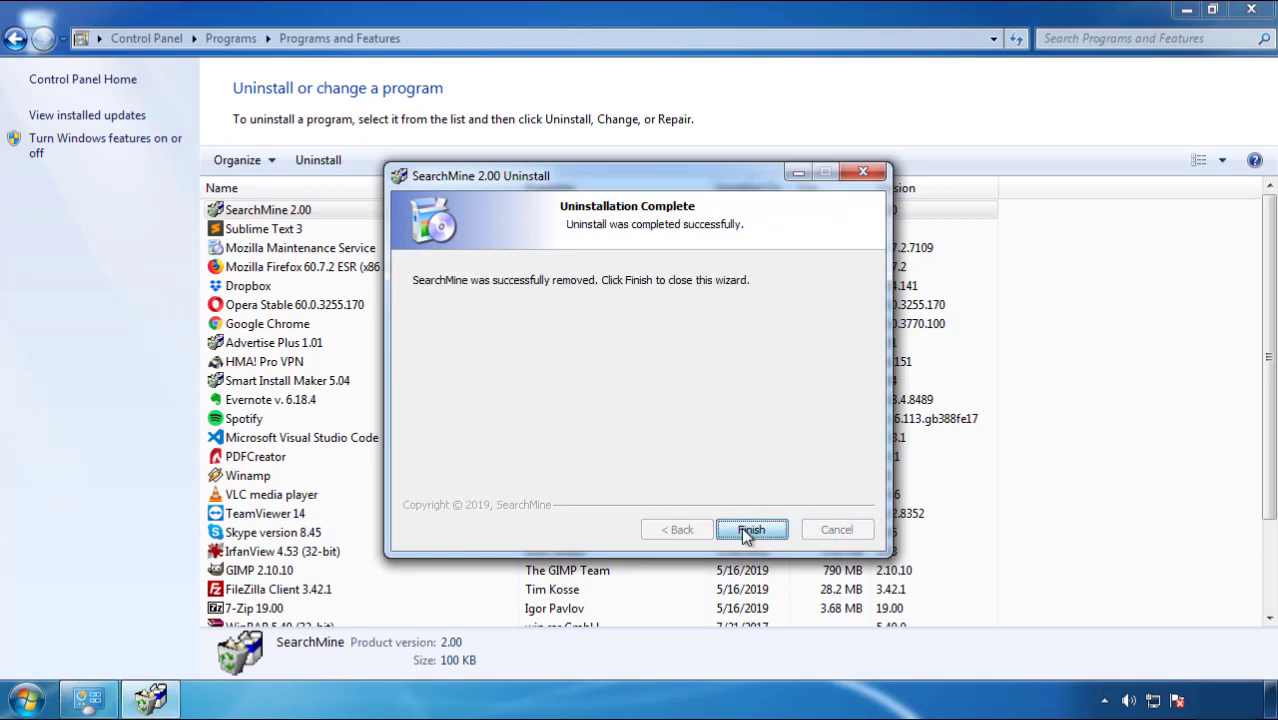
click(744, 530)
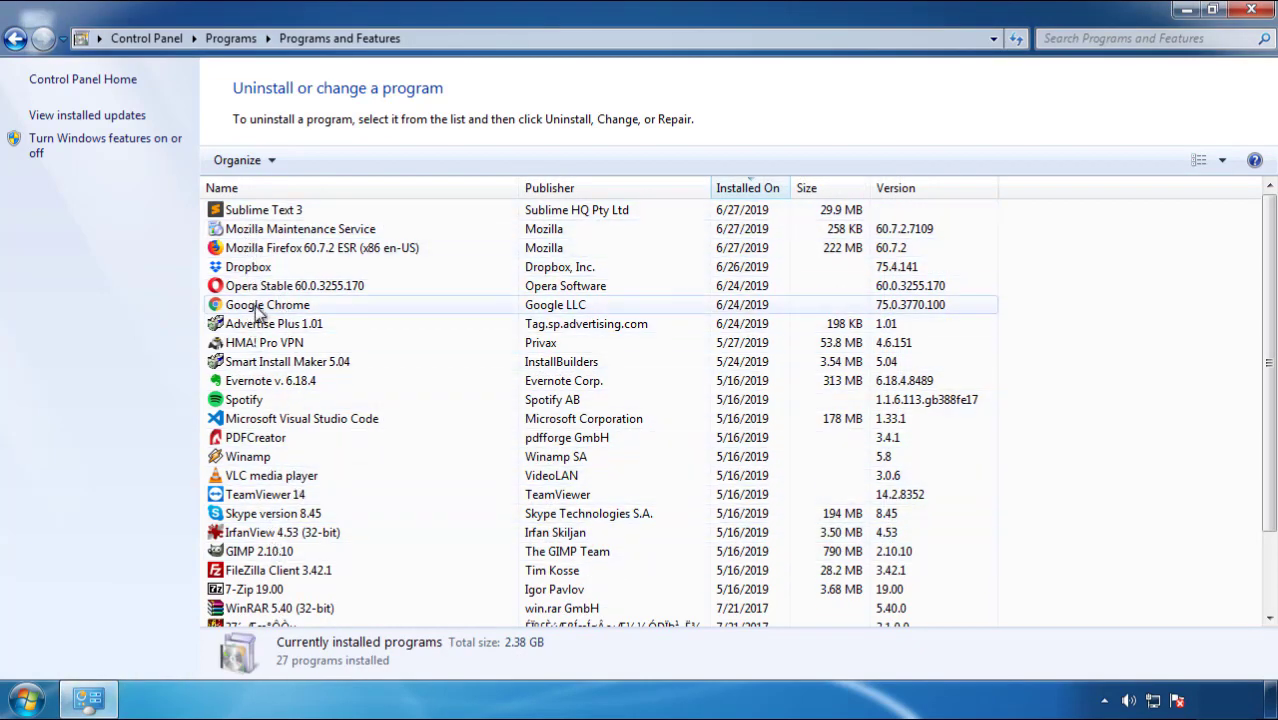
click(1254, 12)
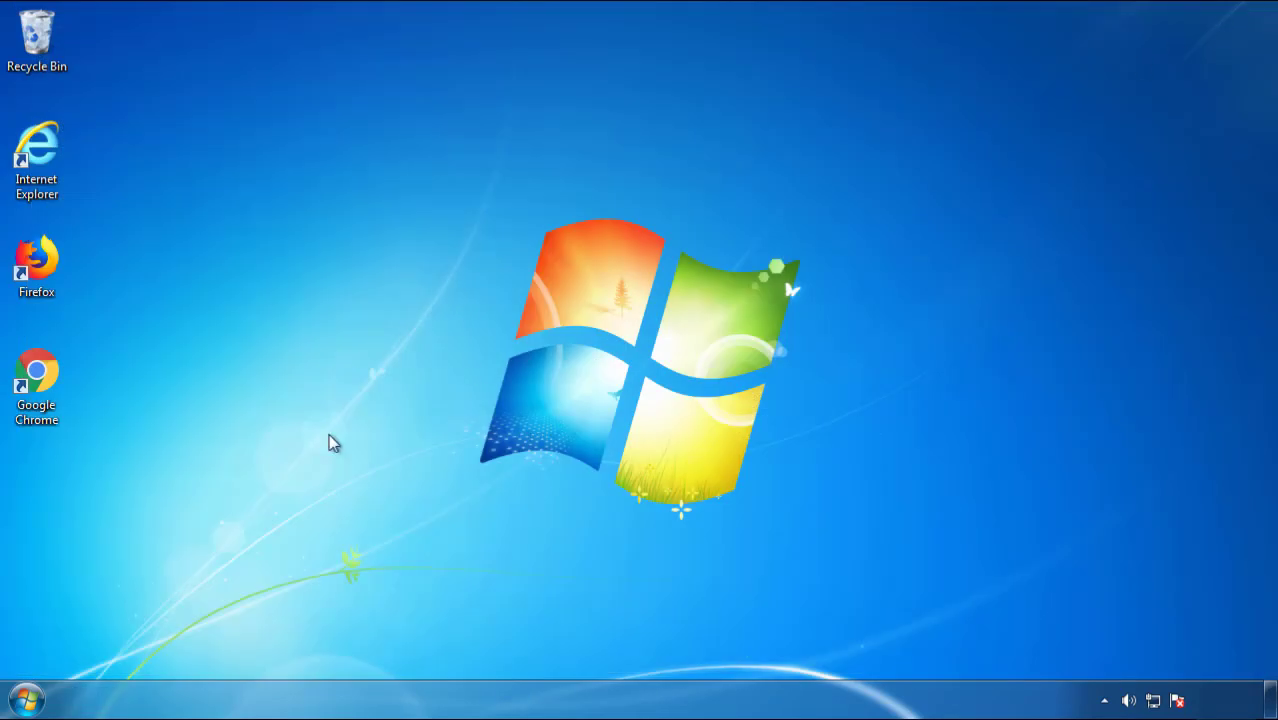
- Restart the PC and choose Safe Mode from the Advanced Boot Options
click(22, 703)
click(347, 650)
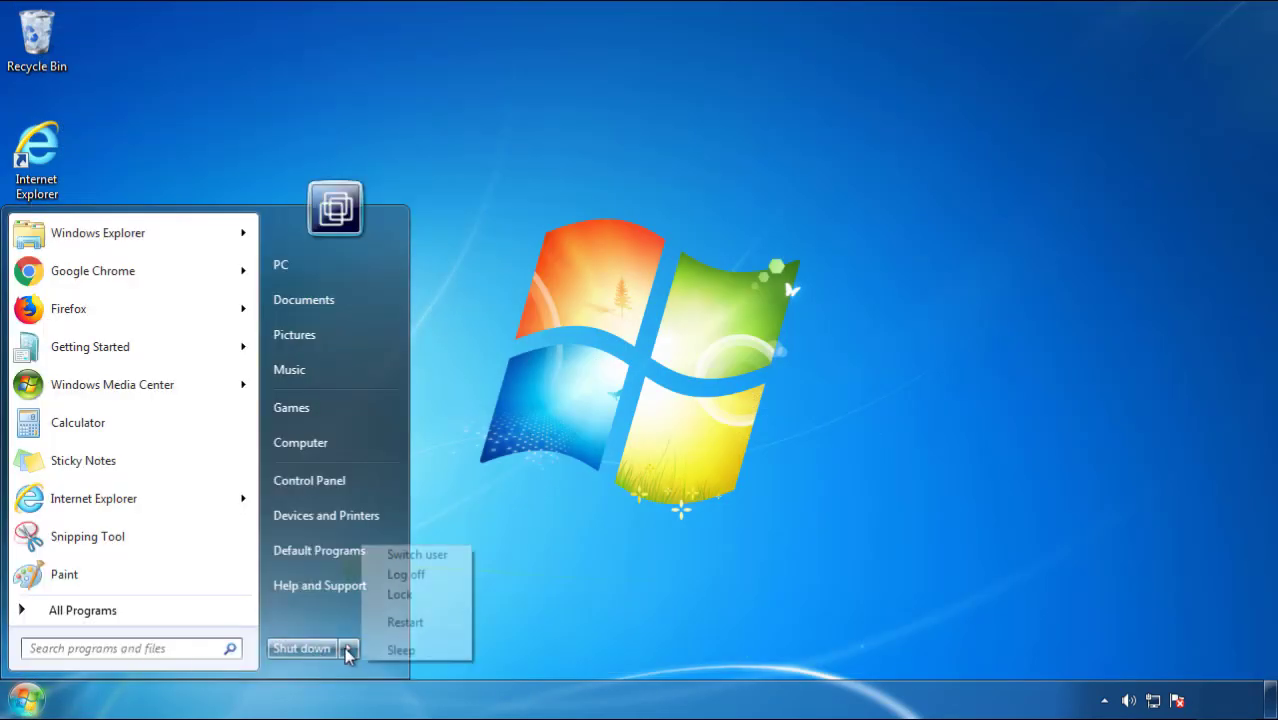
click(405, 622)
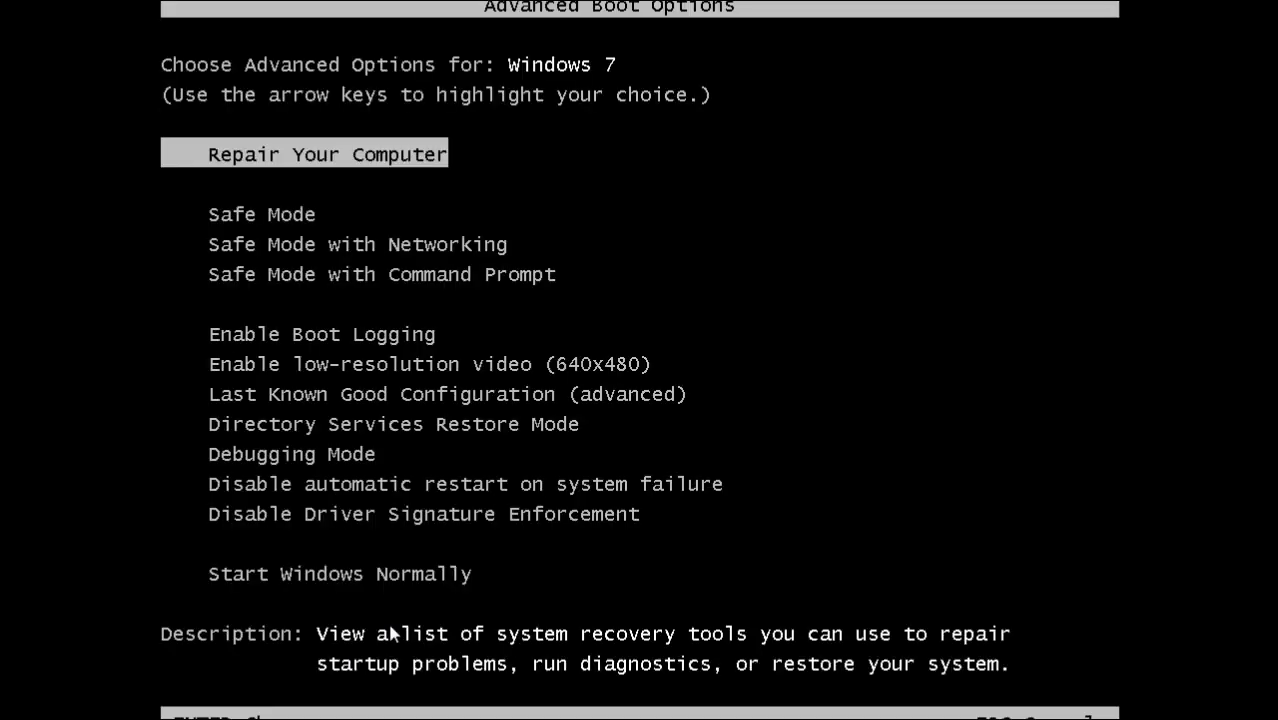
key(Down)
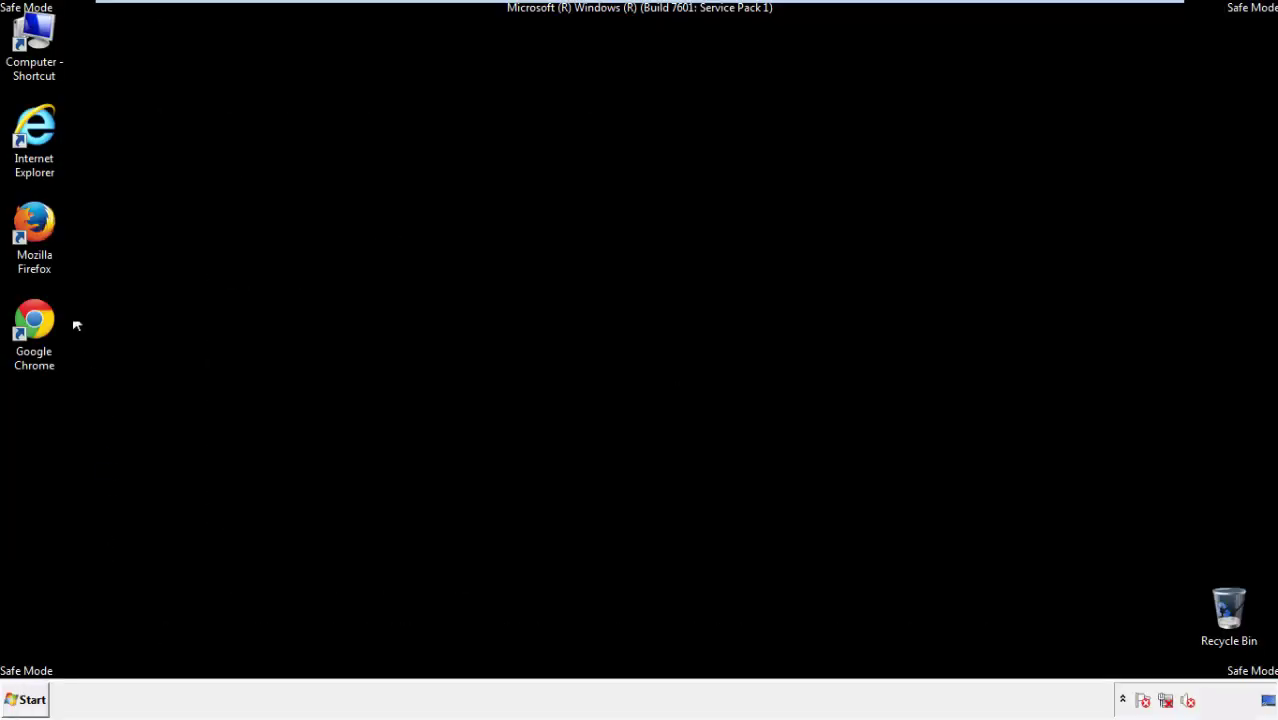
- Launch Firefox, decline the default-browser prompt, and make the Menu Bar visible
double_click(45, 230)
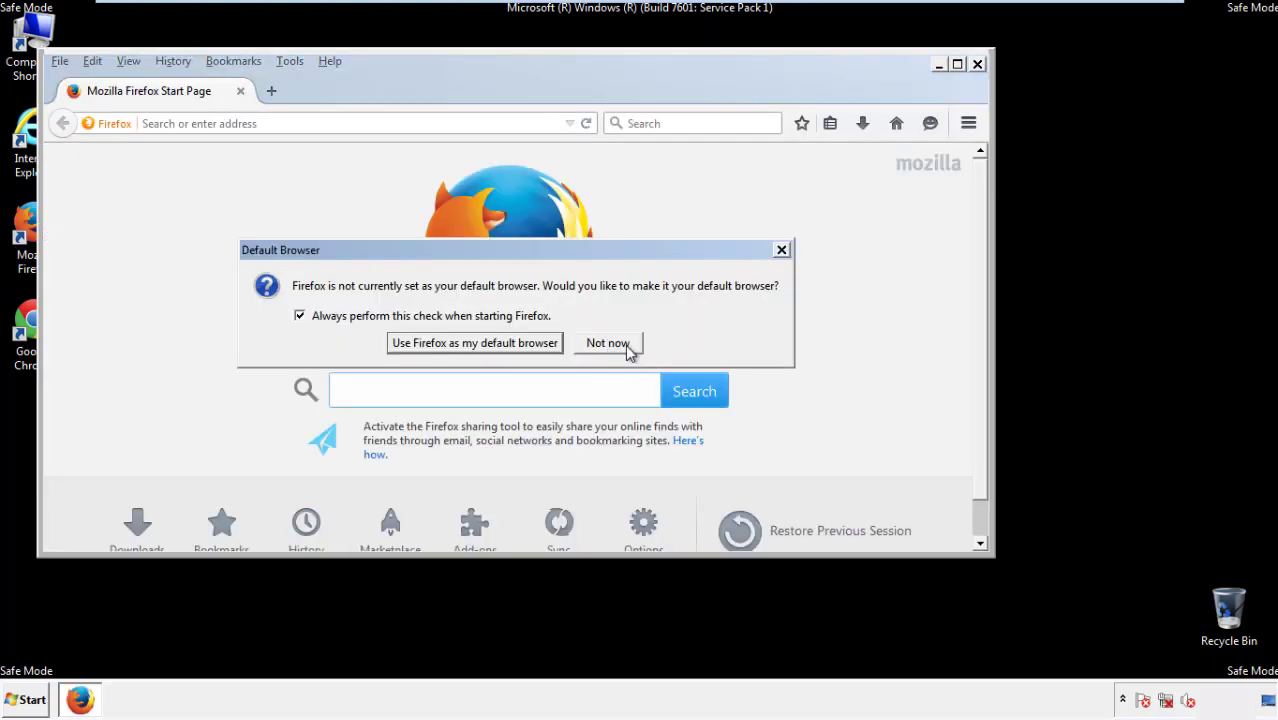
click(612, 343)
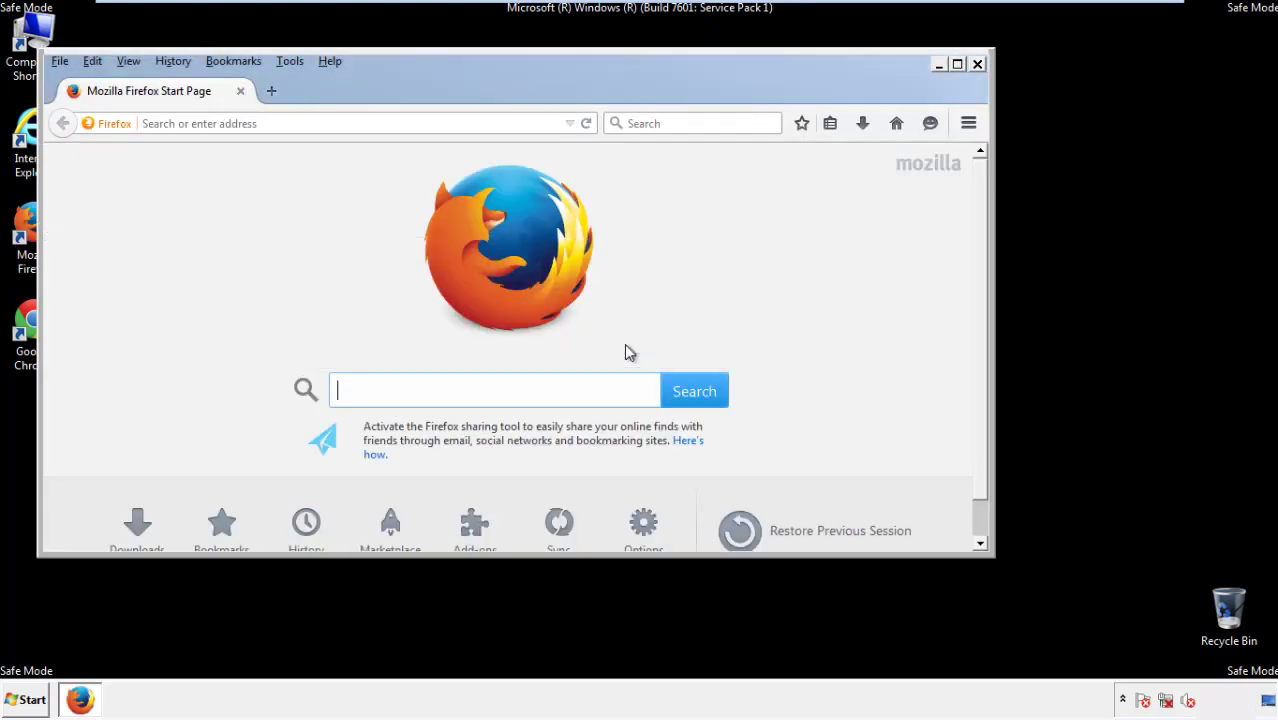
right_click(395, 89)
click(432, 150)
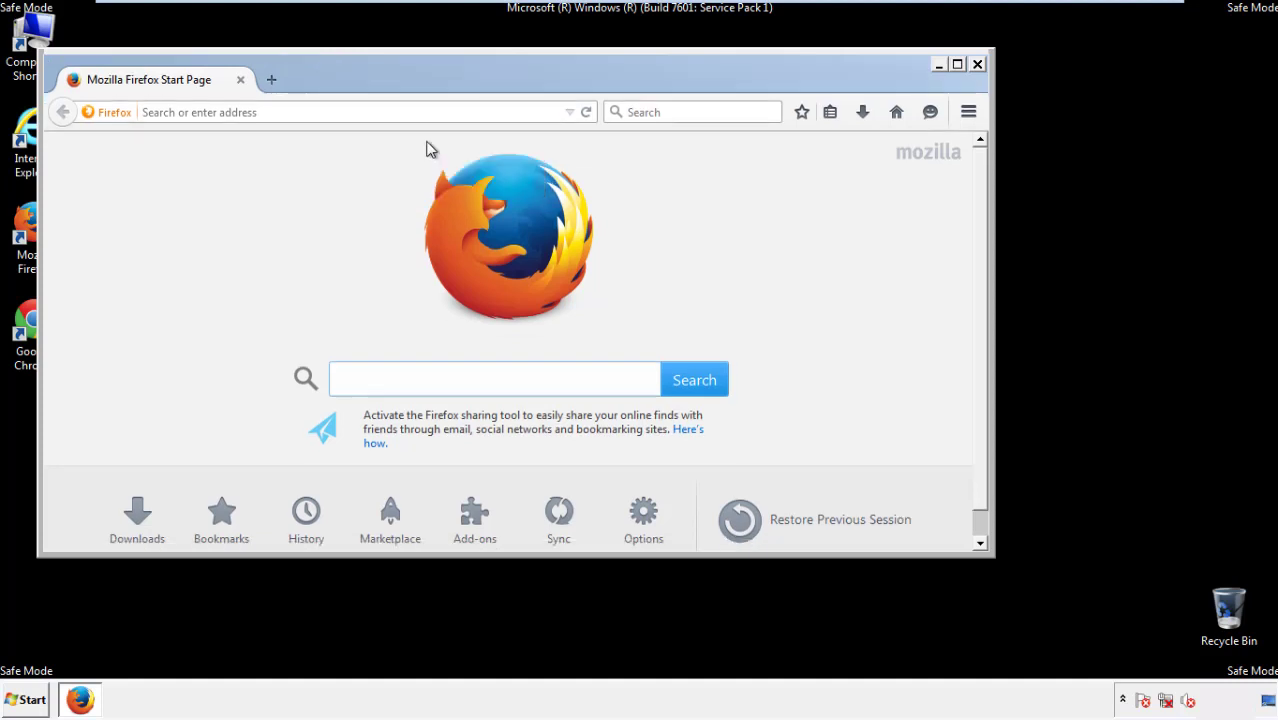
right_click(402, 82)
click(417, 155)
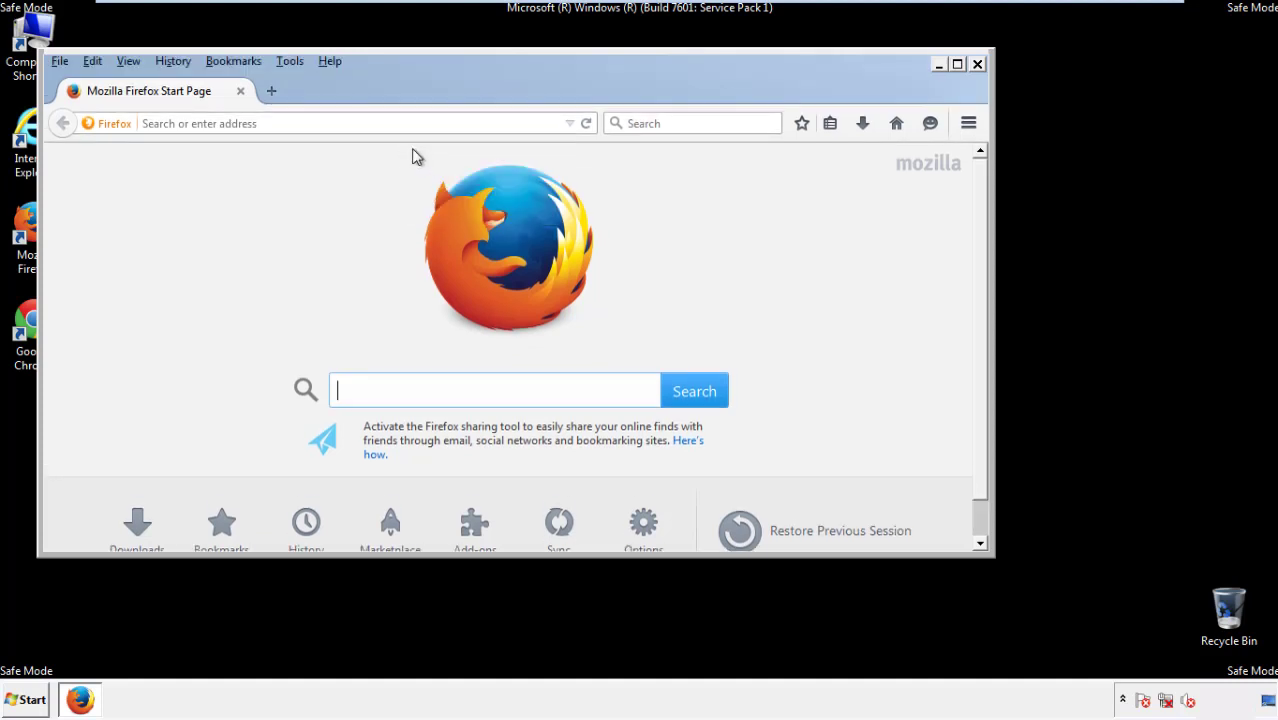
- Clear Firefox history for Everything, with Offline Website Data and Site Preferences ticked
click(172, 62)
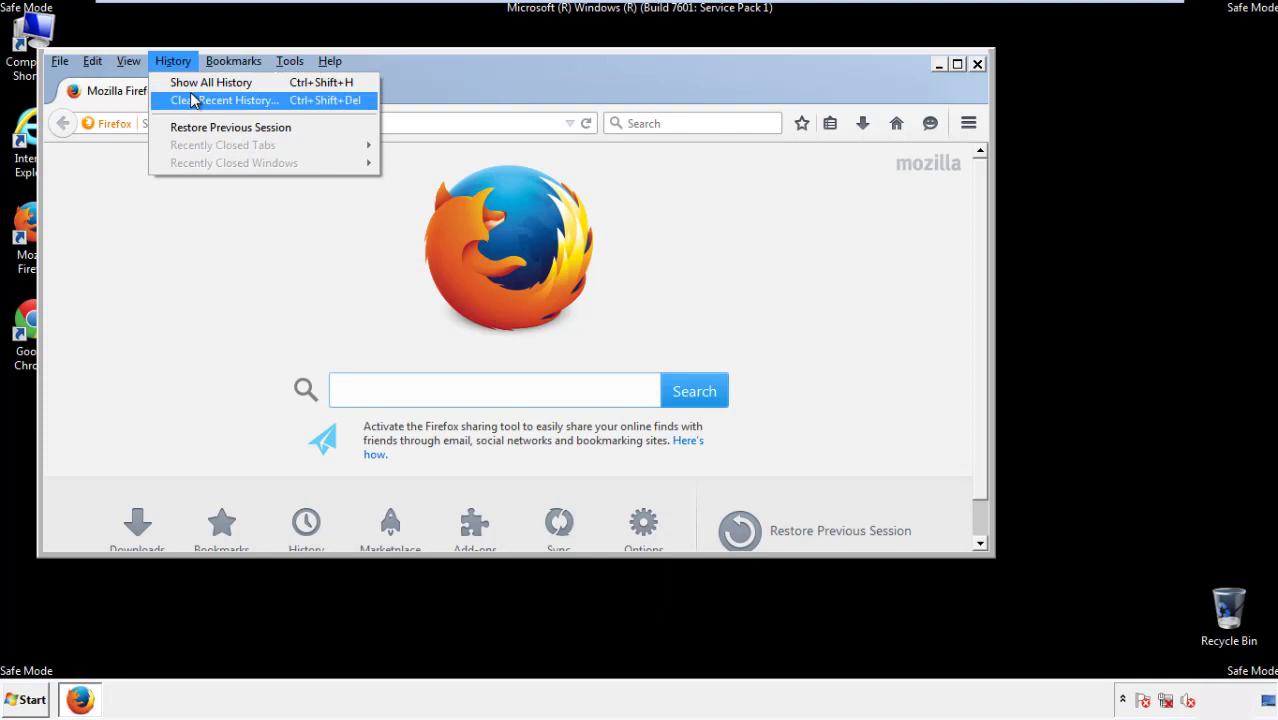
click(193, 99)
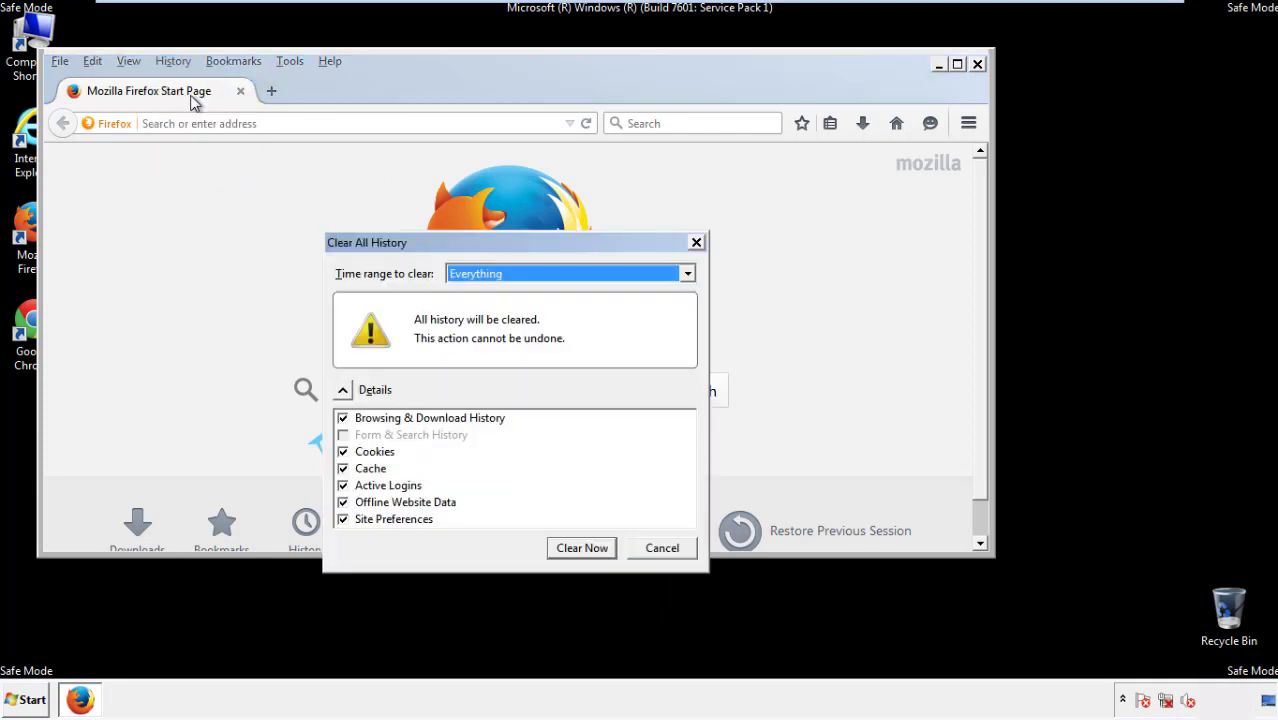
click(470, 275)
click(479, 376)
click(343, 502)
click(343, 502)
click(343, 521)
click(343, 521)
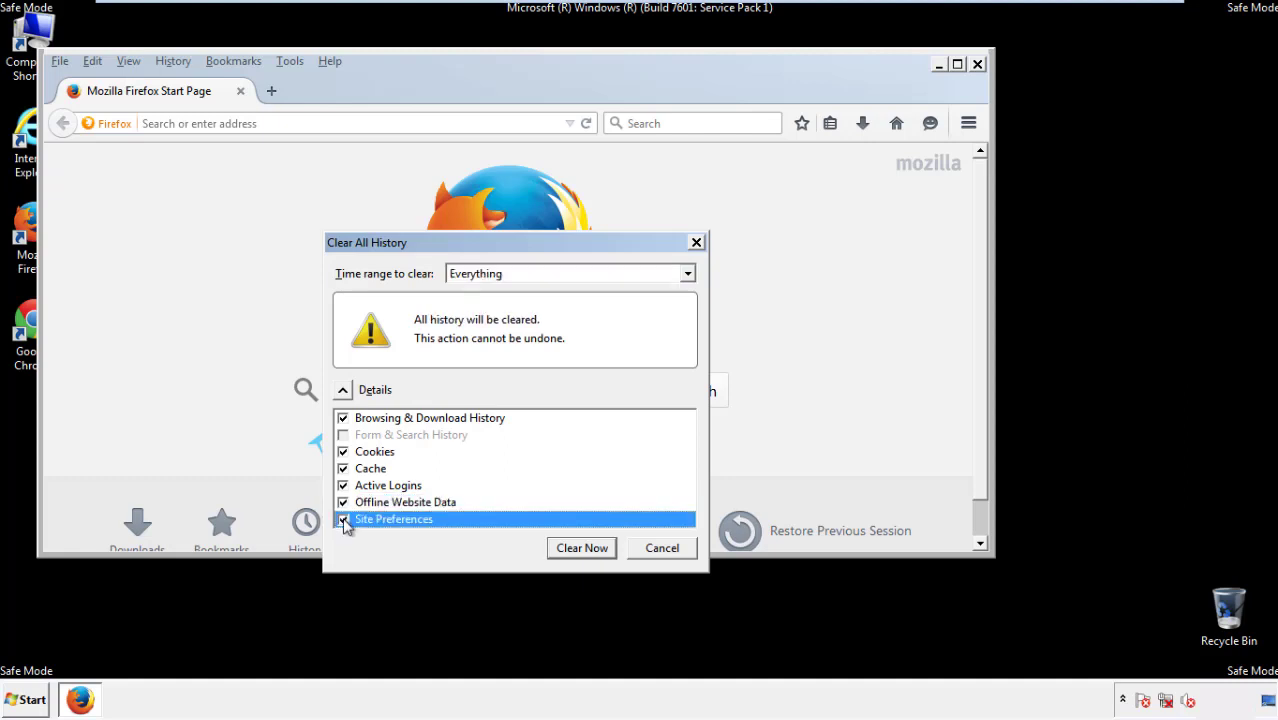
click(581, 549)
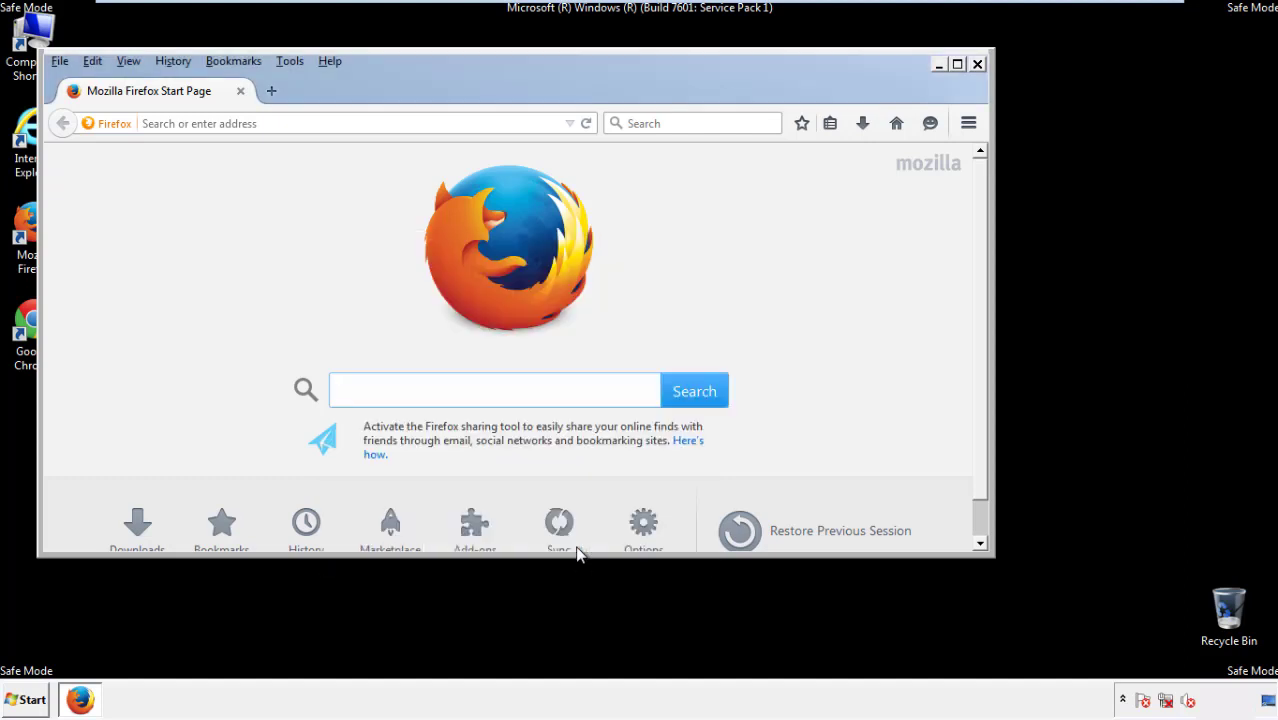
- Refresh Firefox to its defaults from the Troubleshooting Information page
click(329, 60)
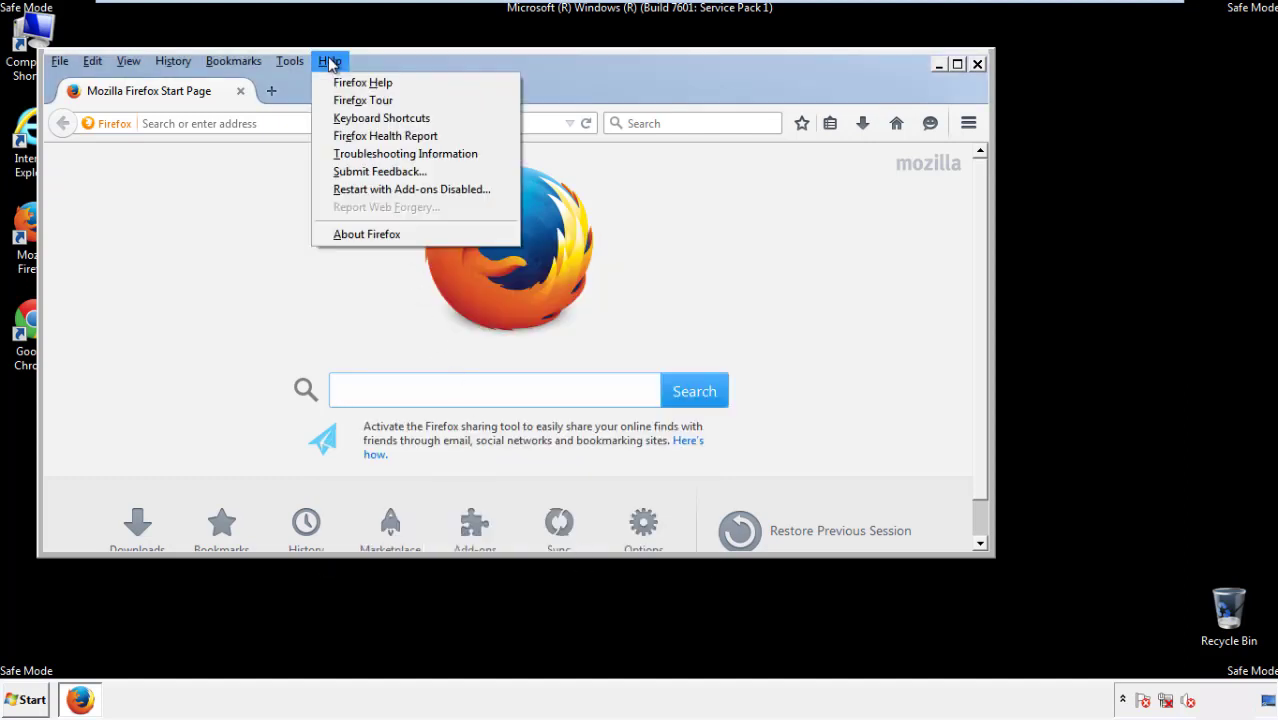
click(370, 153)
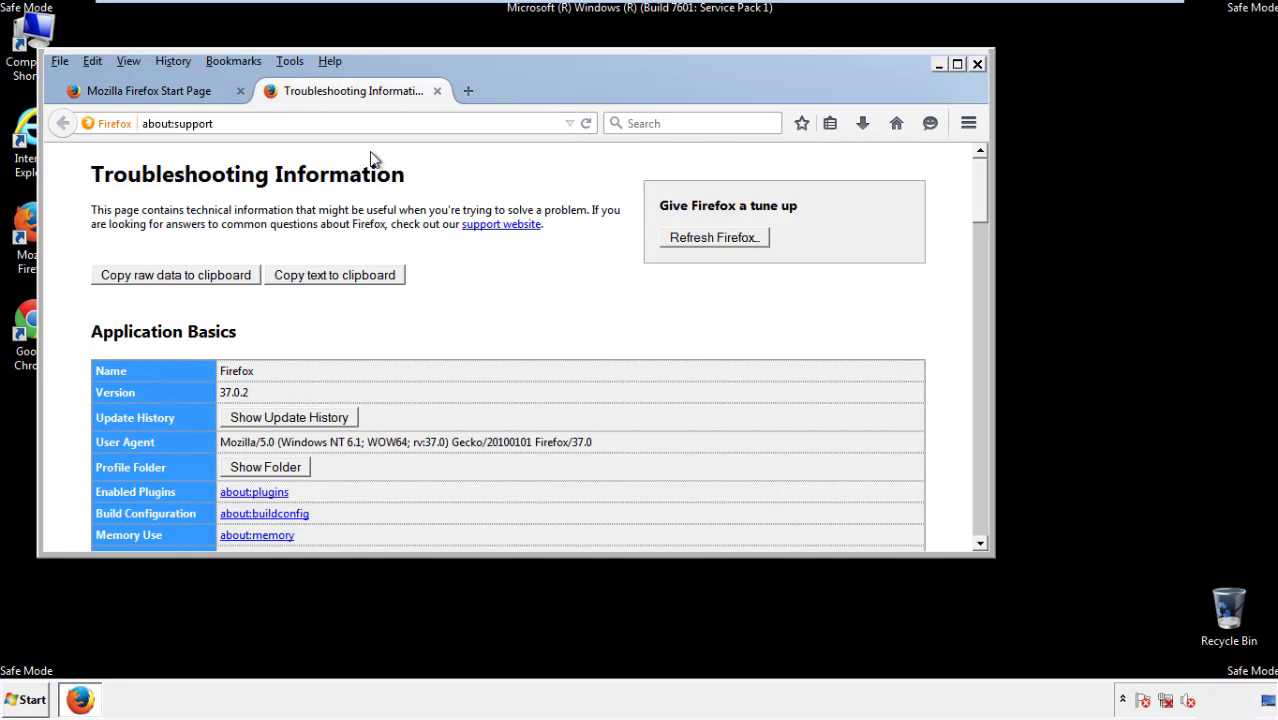
click(740, 240)
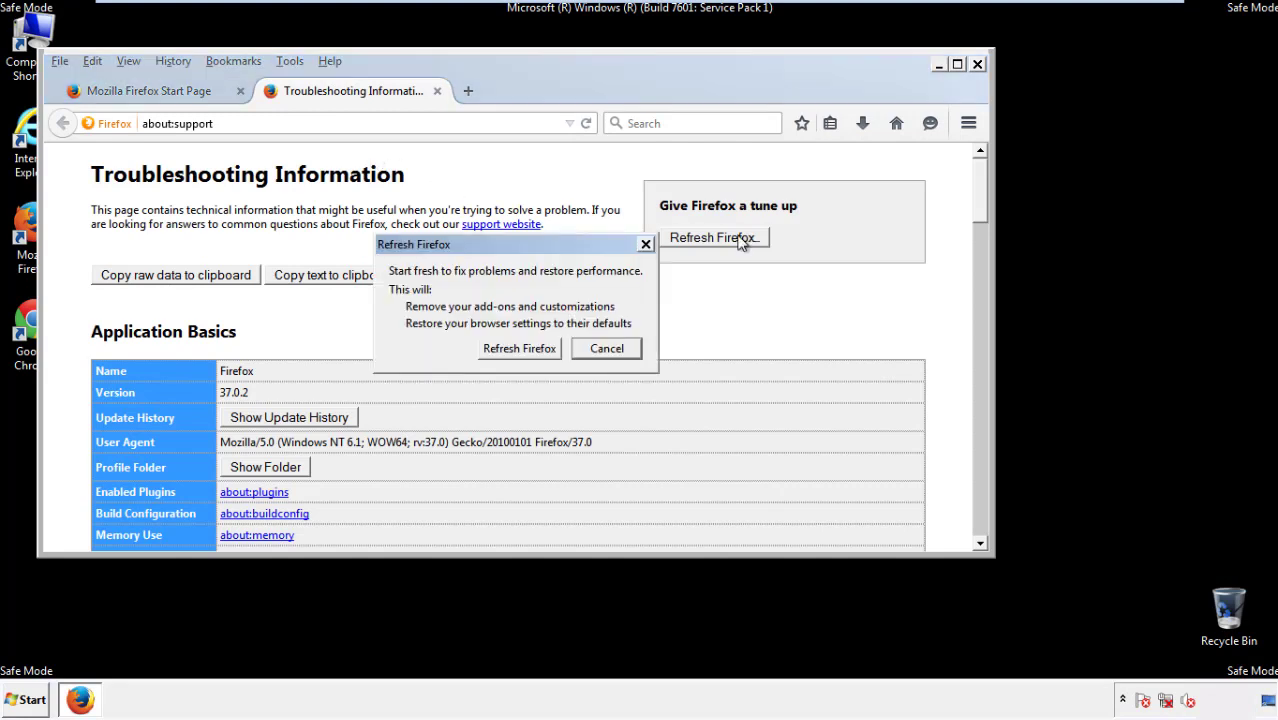
click(520, 350)
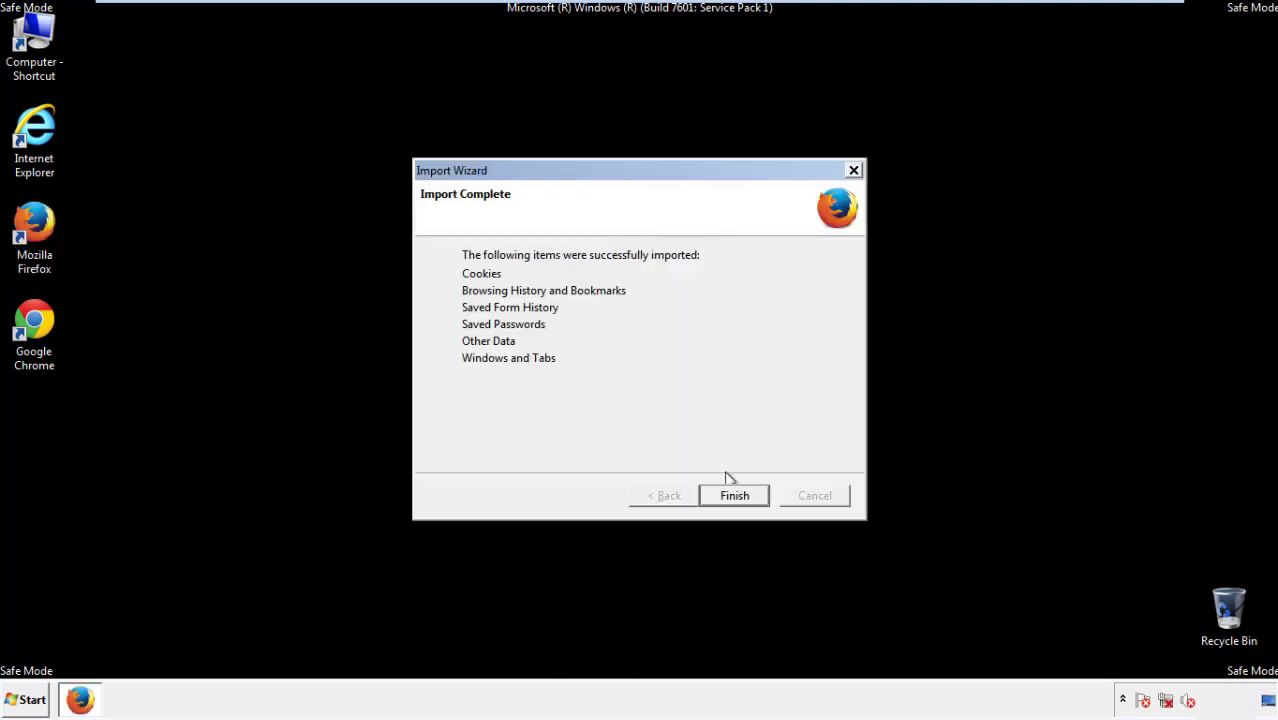
- Finish the post-refresh import wizard, decline the default-browser prompt, and close Firefox
click(735, 497)
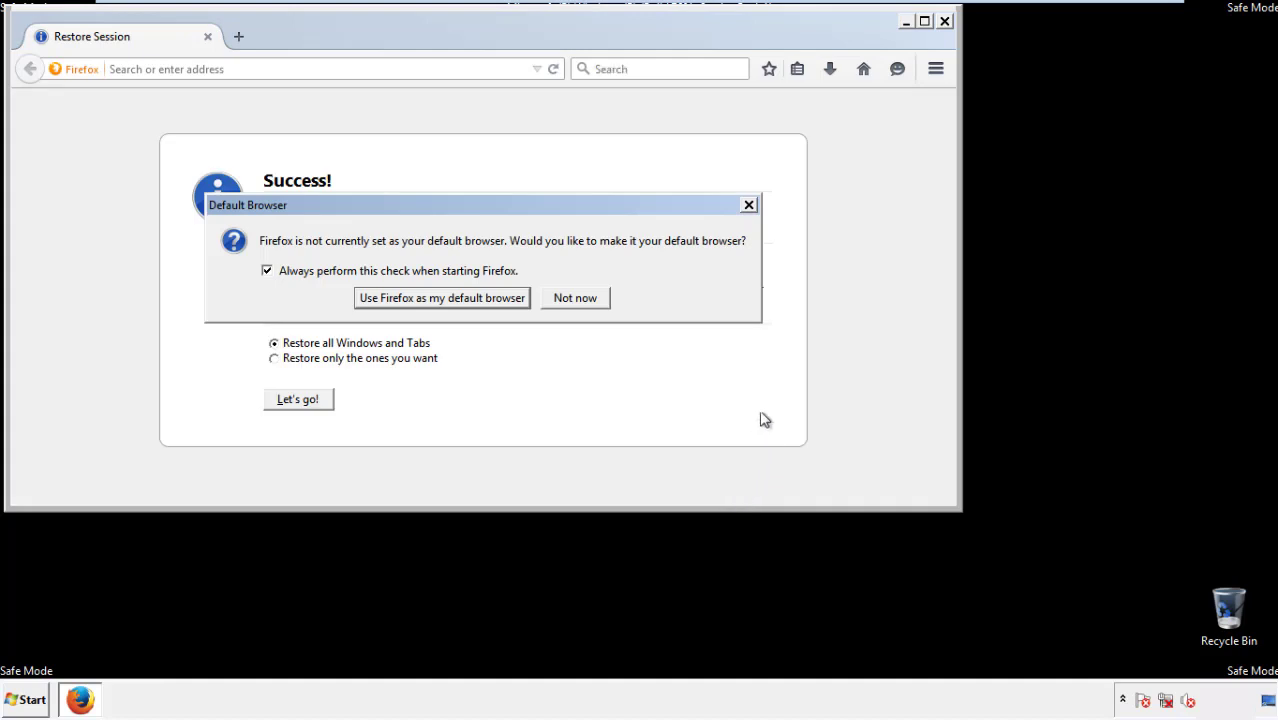
click(575, 300)
click(944, 21)
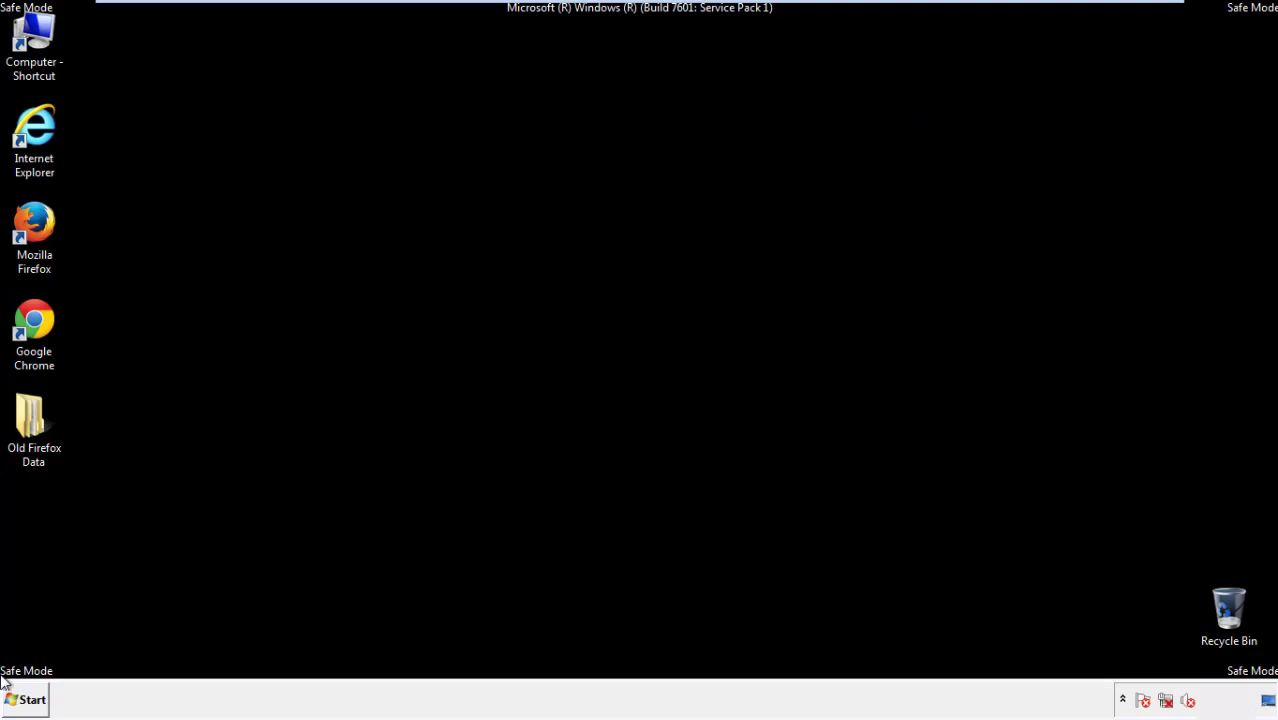
click(30, 318)
- Launch Google Chrome and choose Don't ask again on the default-browser infobar
double_click(30, 318)
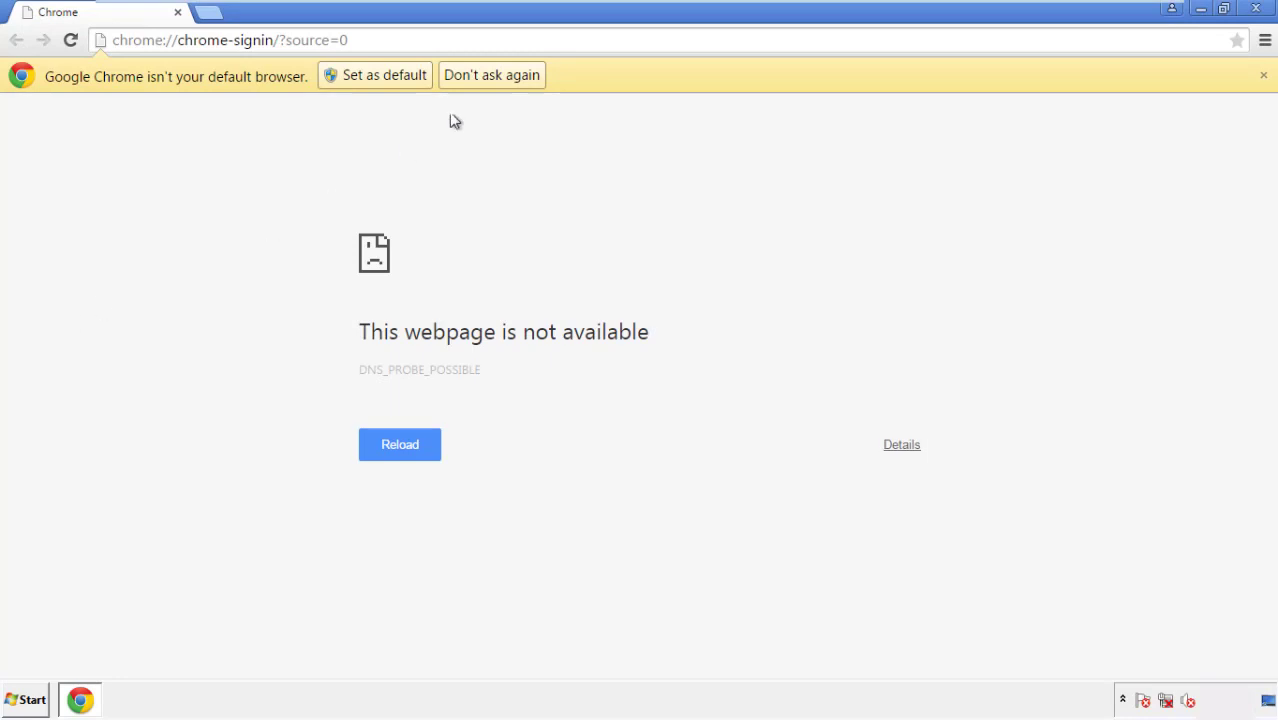
click(514, 78)
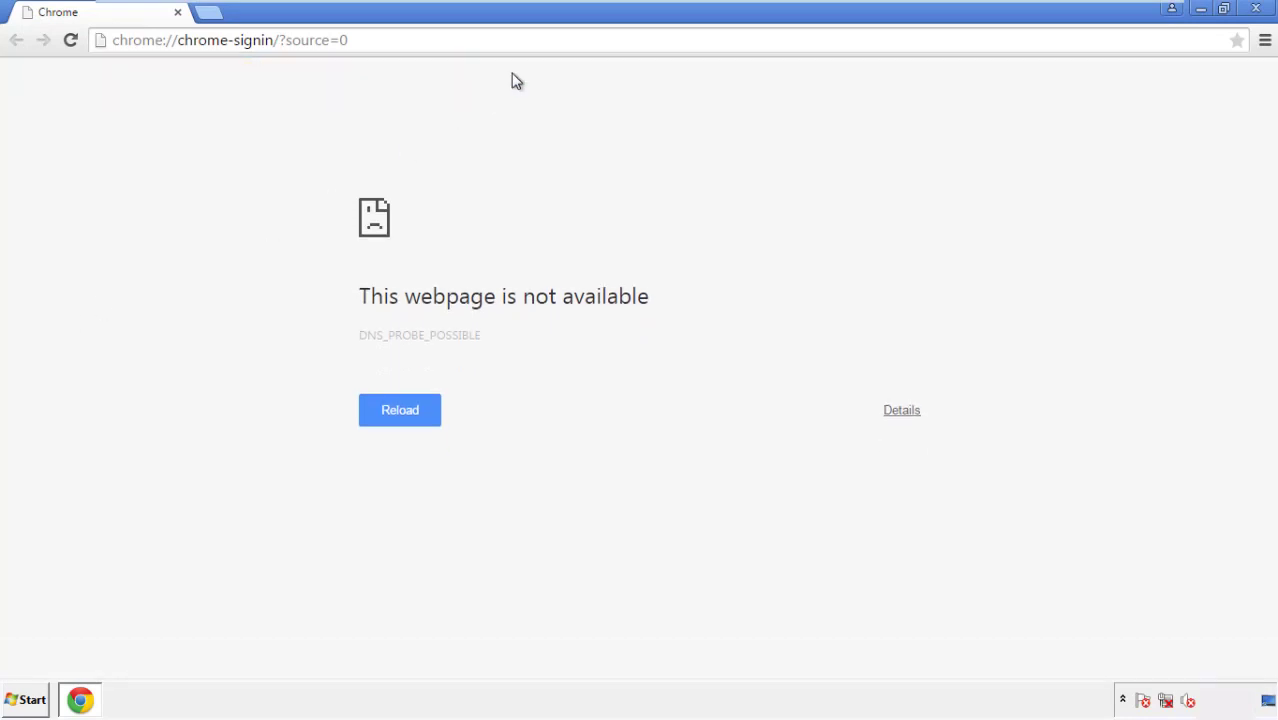
click(1265, 42)
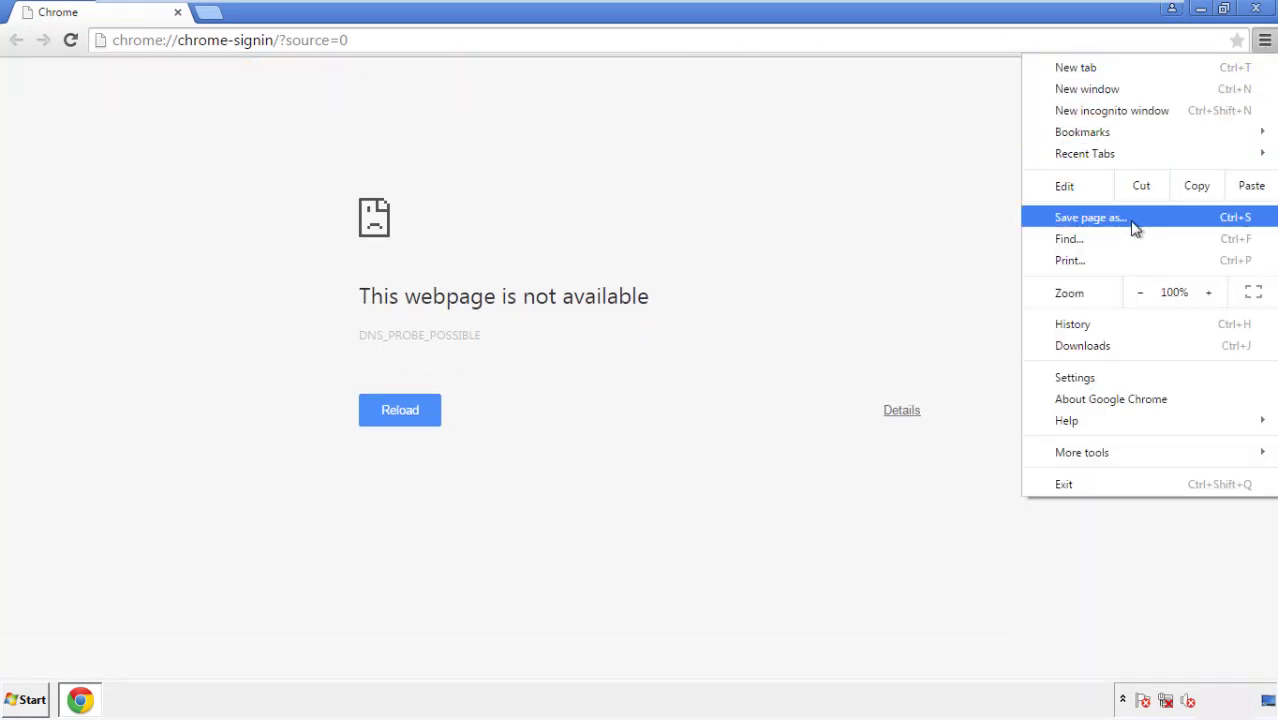
- Clear Chrome's browsing data from the beginning of time, including autofill form data
click(1080, 377)
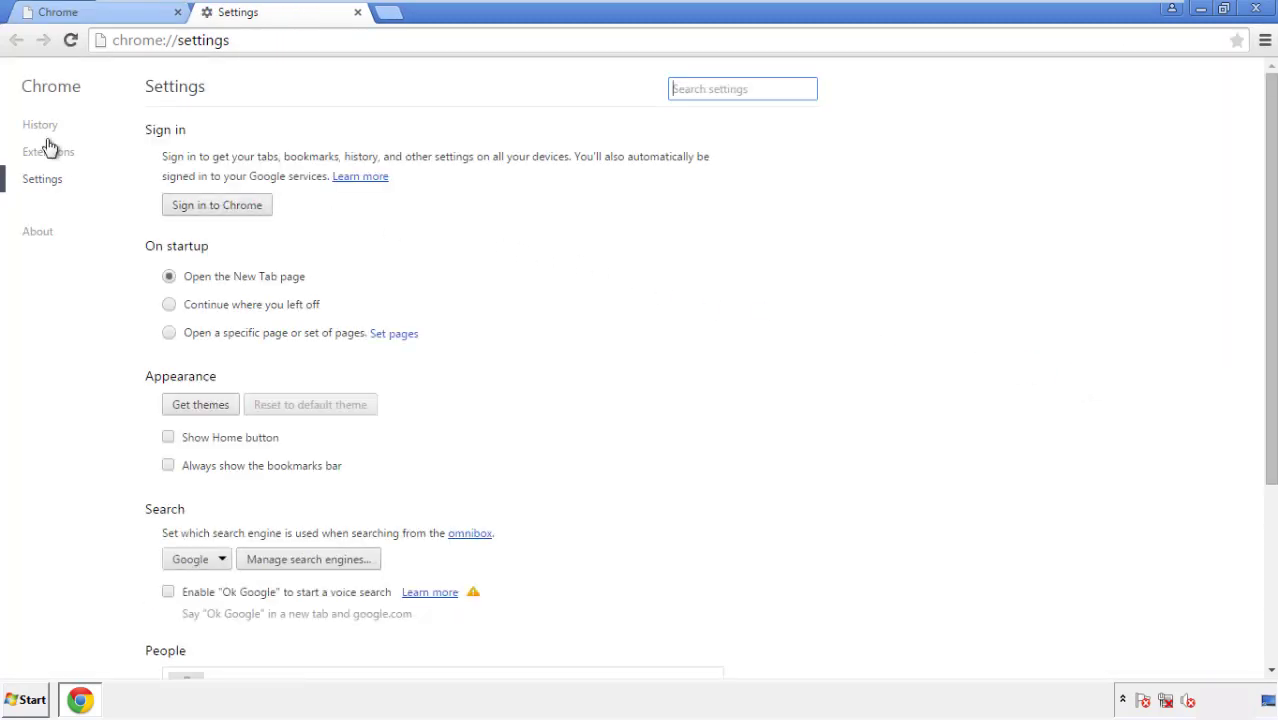
click(46, 128)
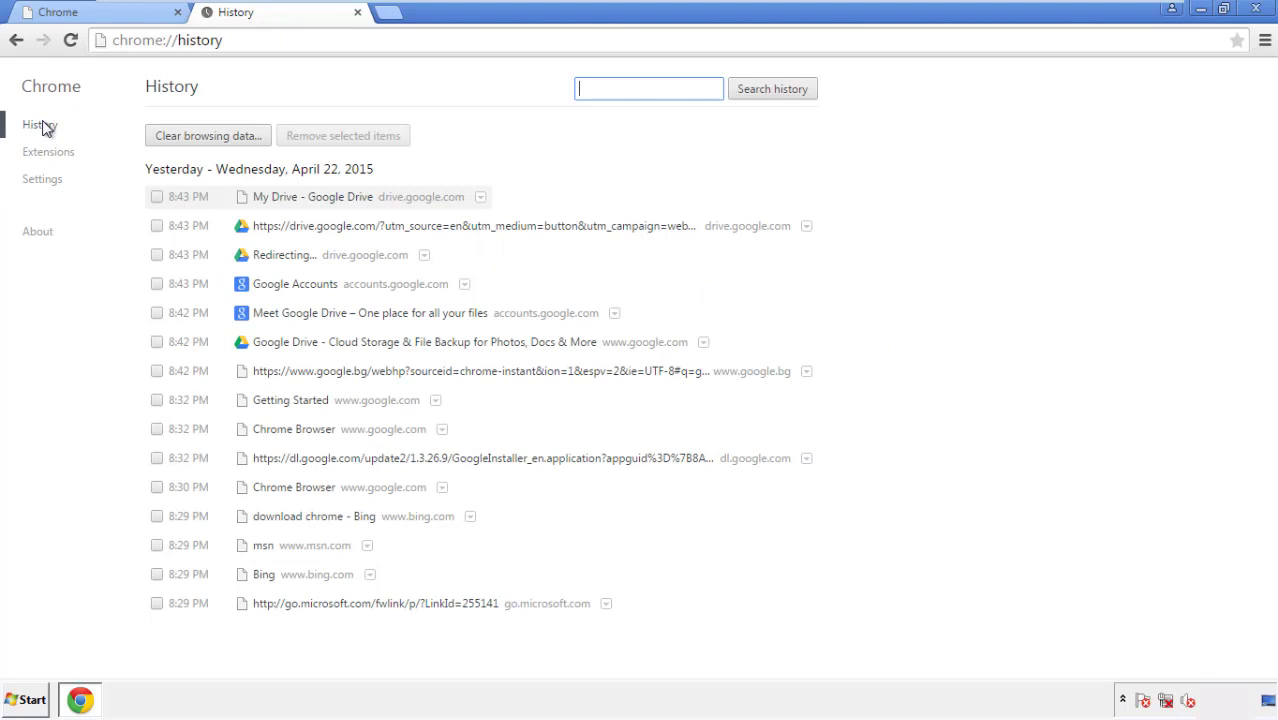
click(192, 140)
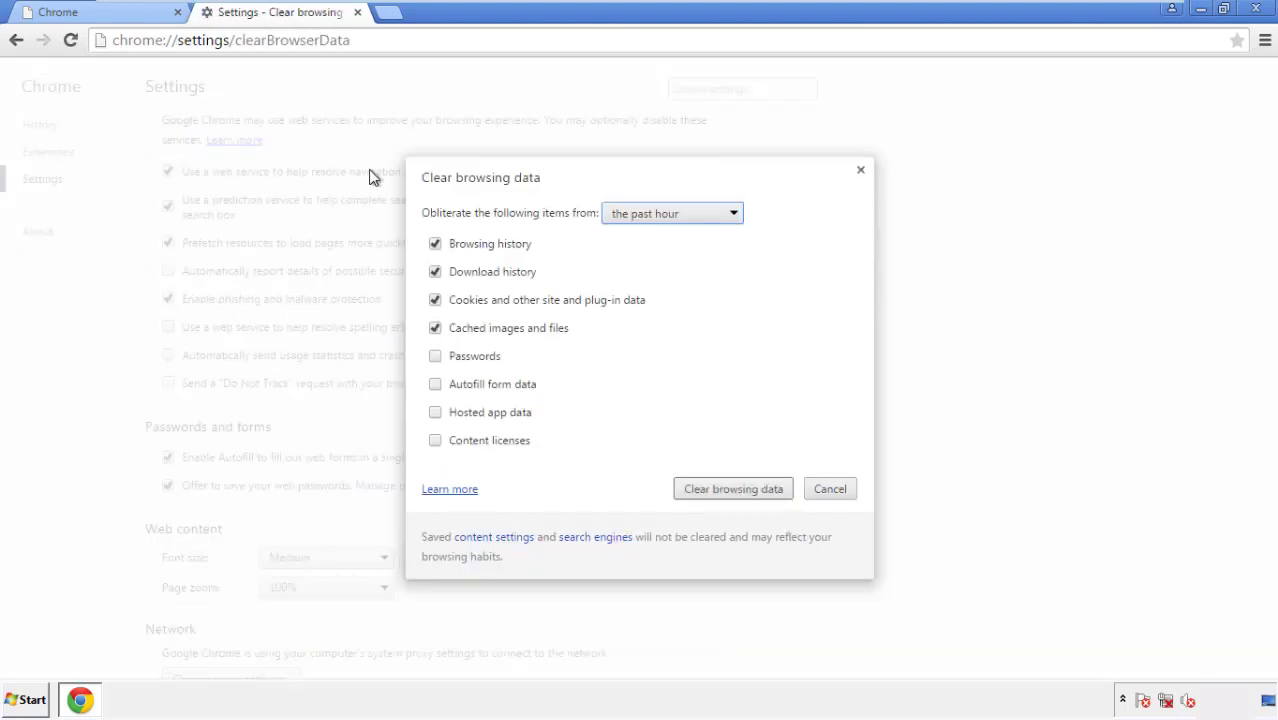
click(643, 216)
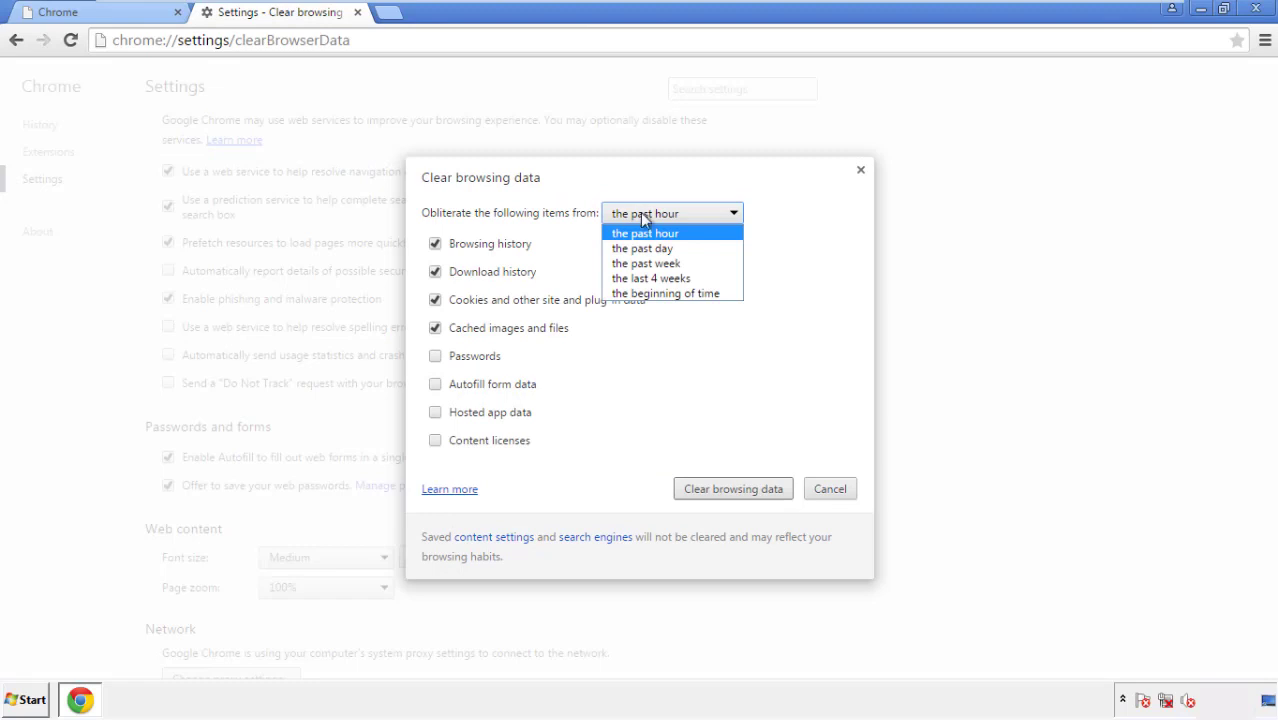
click(640, 294)
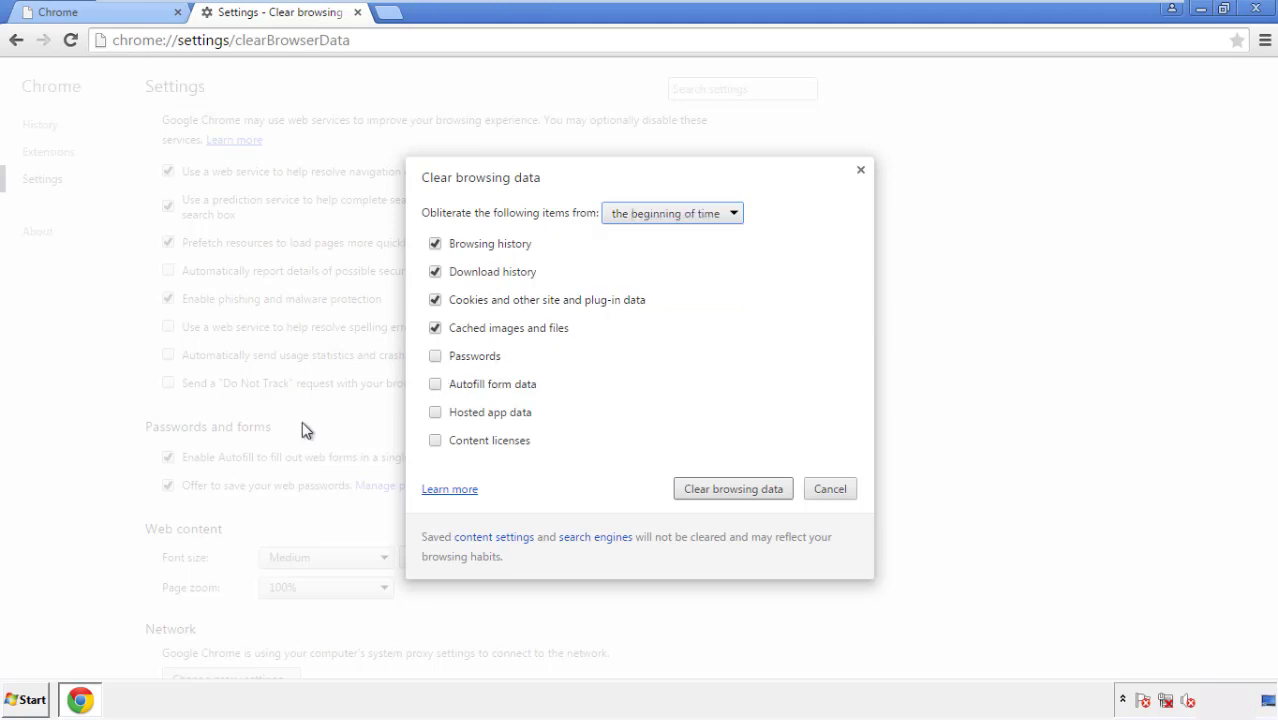
click(439, 387)
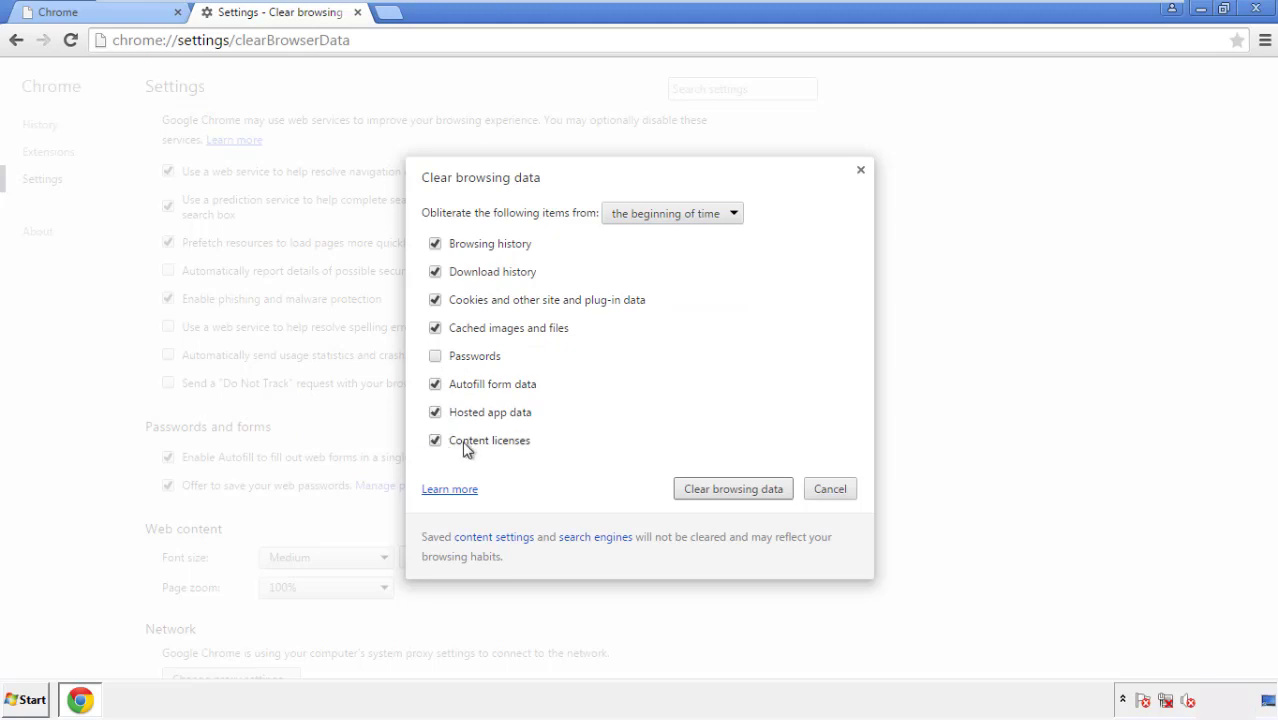
click(718, 490)
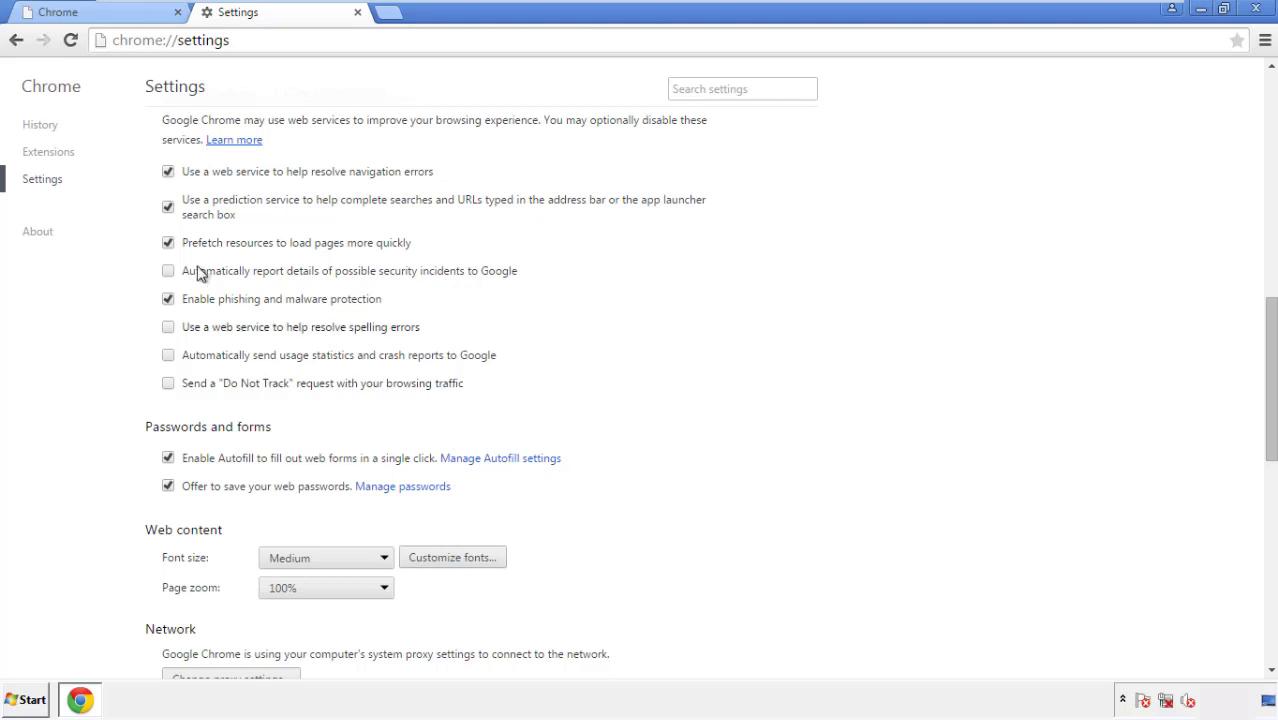
- Reset Chrome's settings to their original defaults, confirm, and close Chrome
drag(1270, 318, 1266, 536)
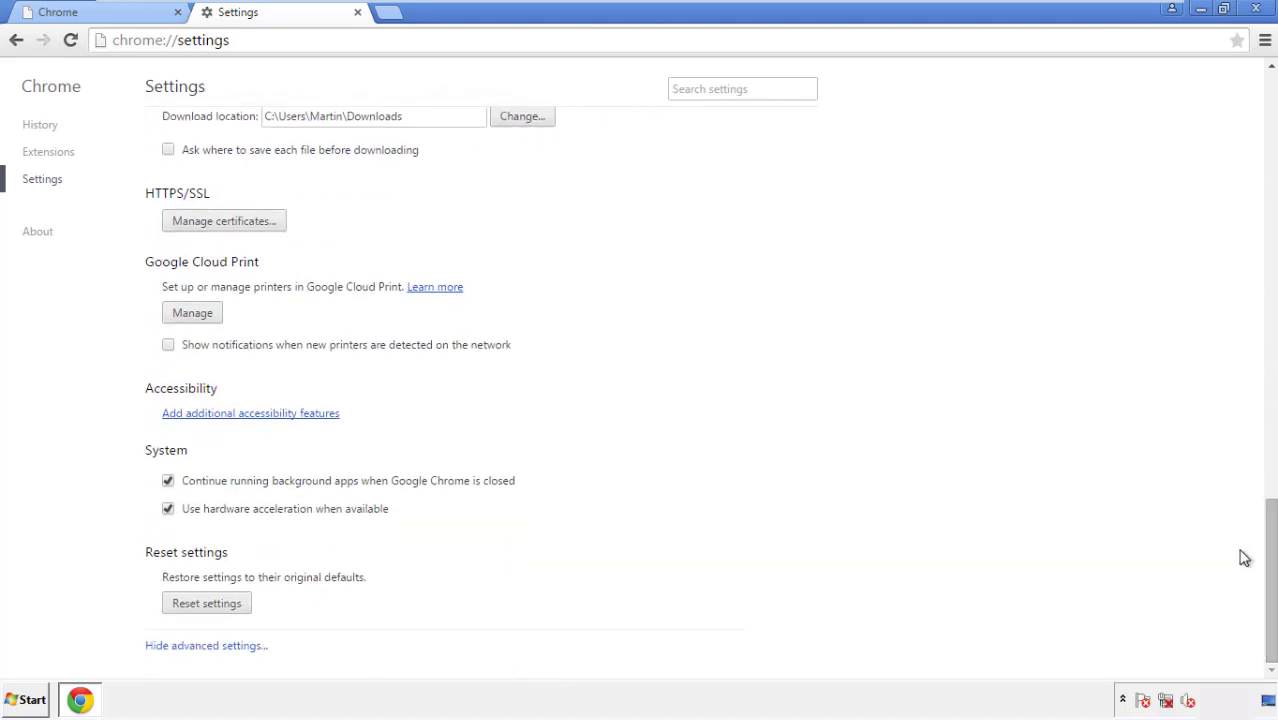
click(240, 608)
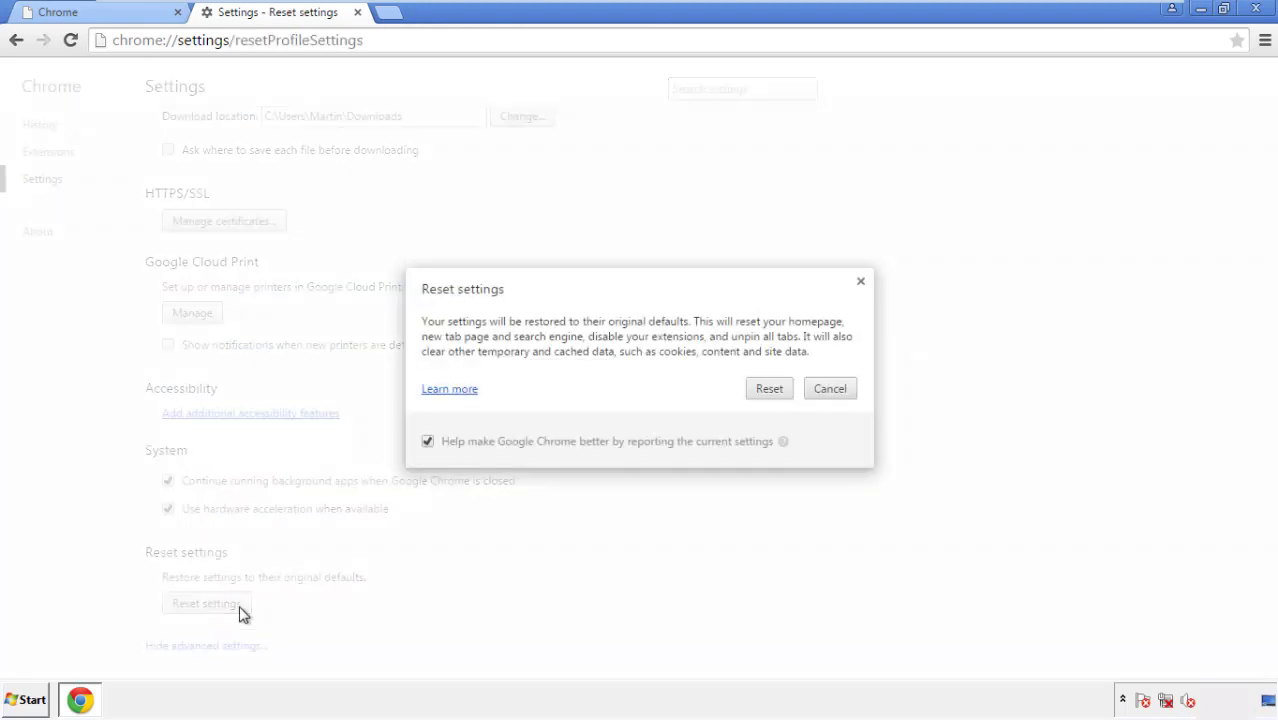
click(770, 390)
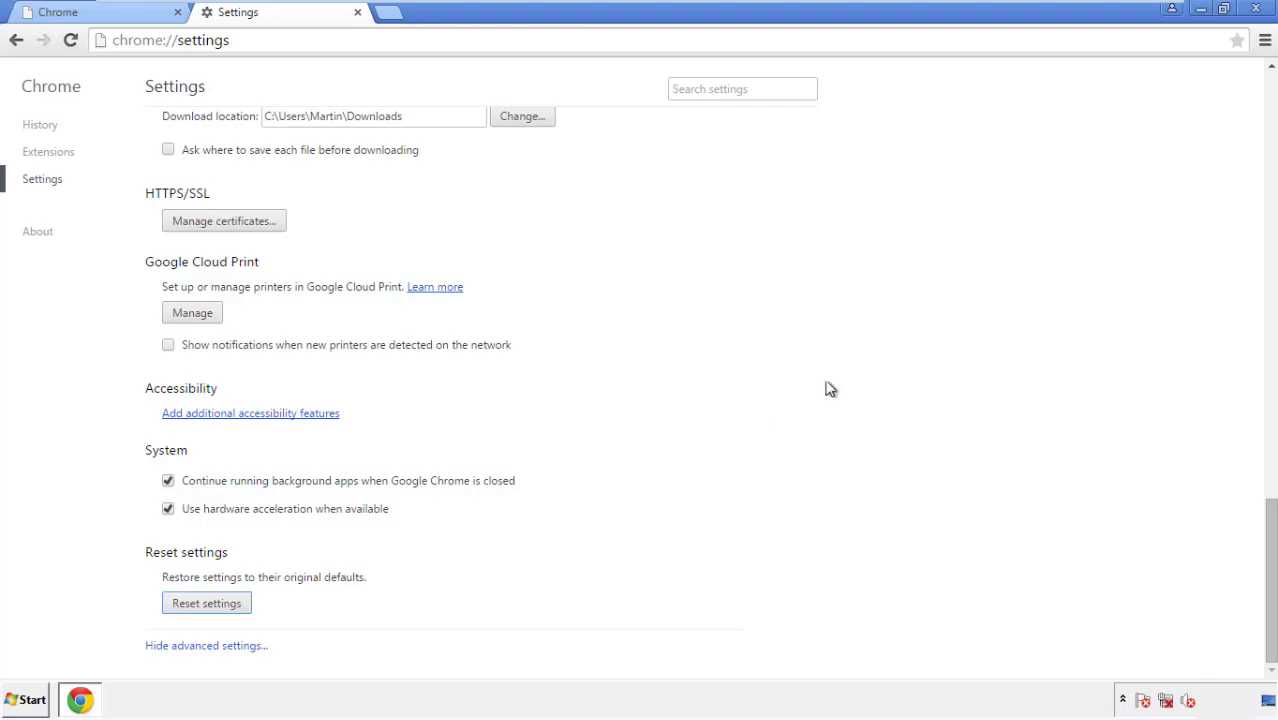
click(1253, 8)
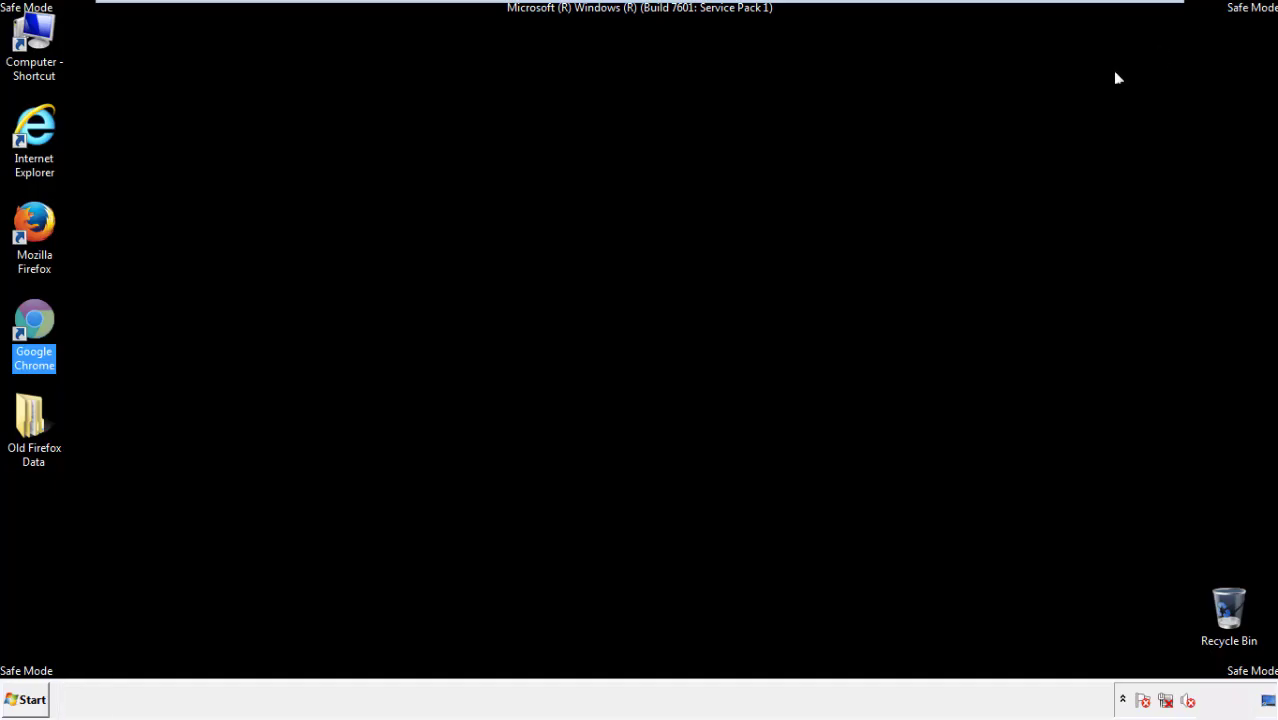
- Remove the Search Mine extension in Firefox's Add-ons Manager, then close Firefox
click(689, 323)
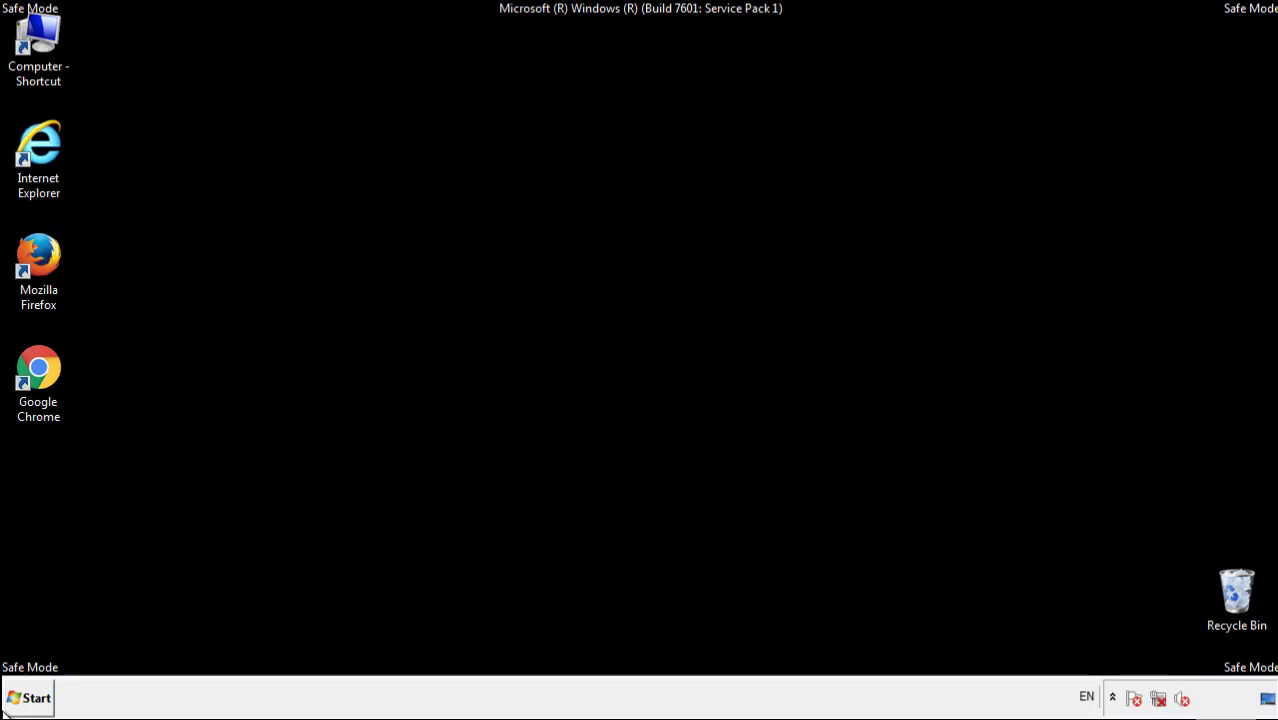
double_click(49, 248)
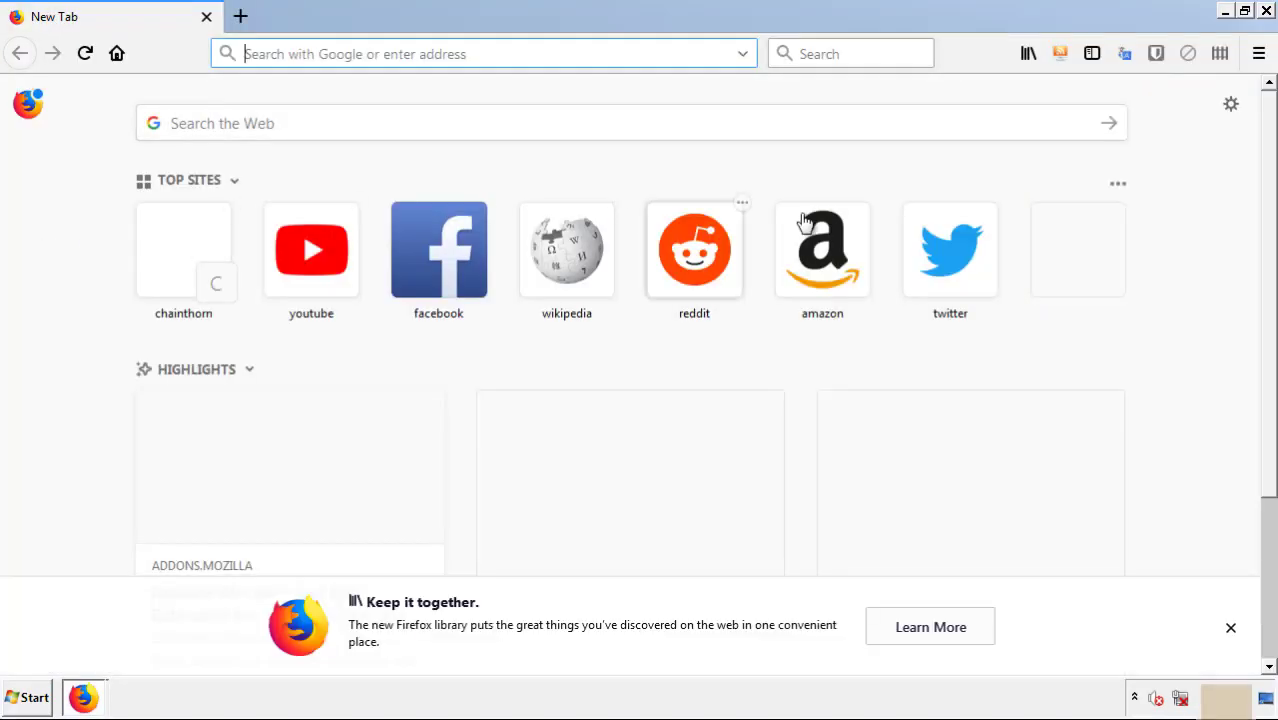
click(1259, 53)
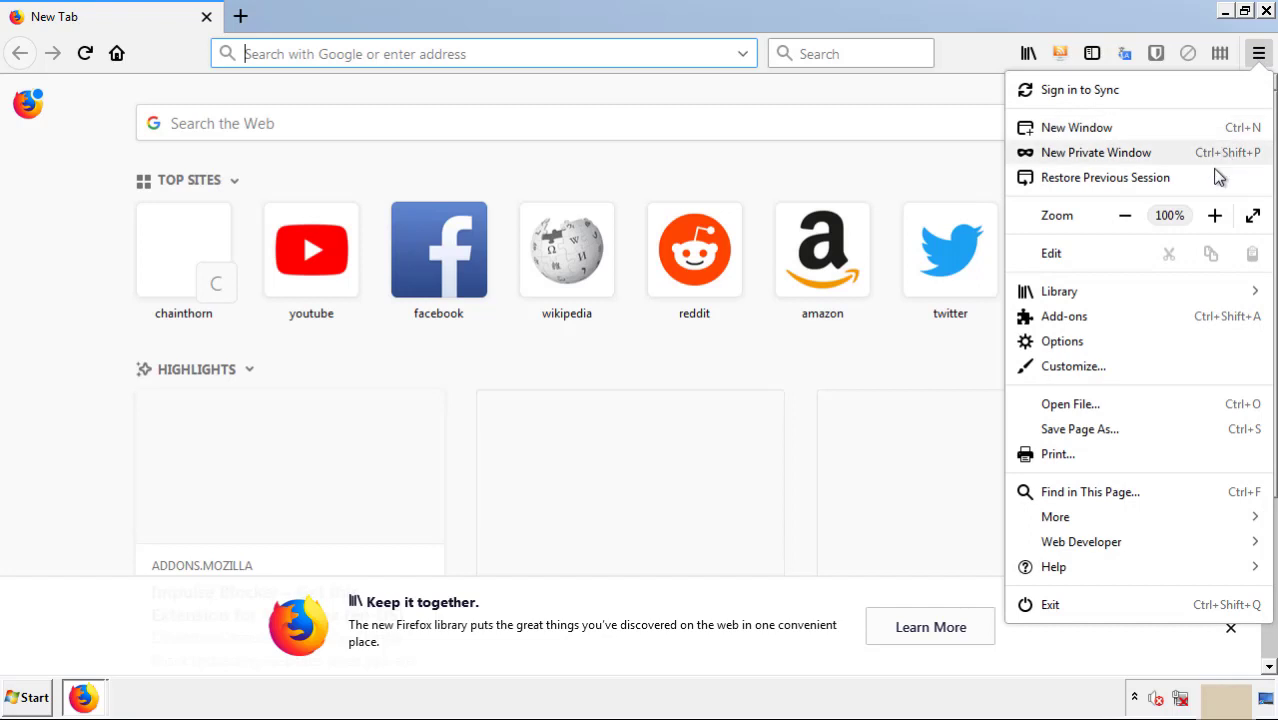
click(1179, 322)
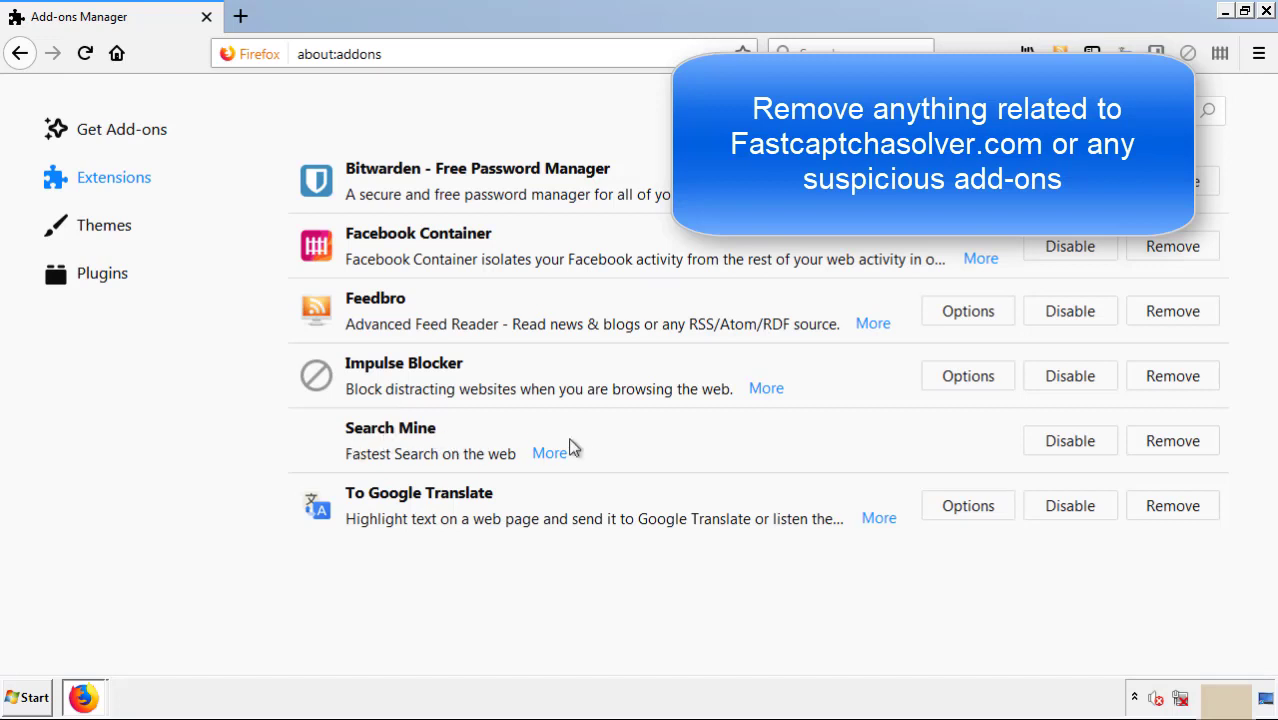
click(1168, 448)
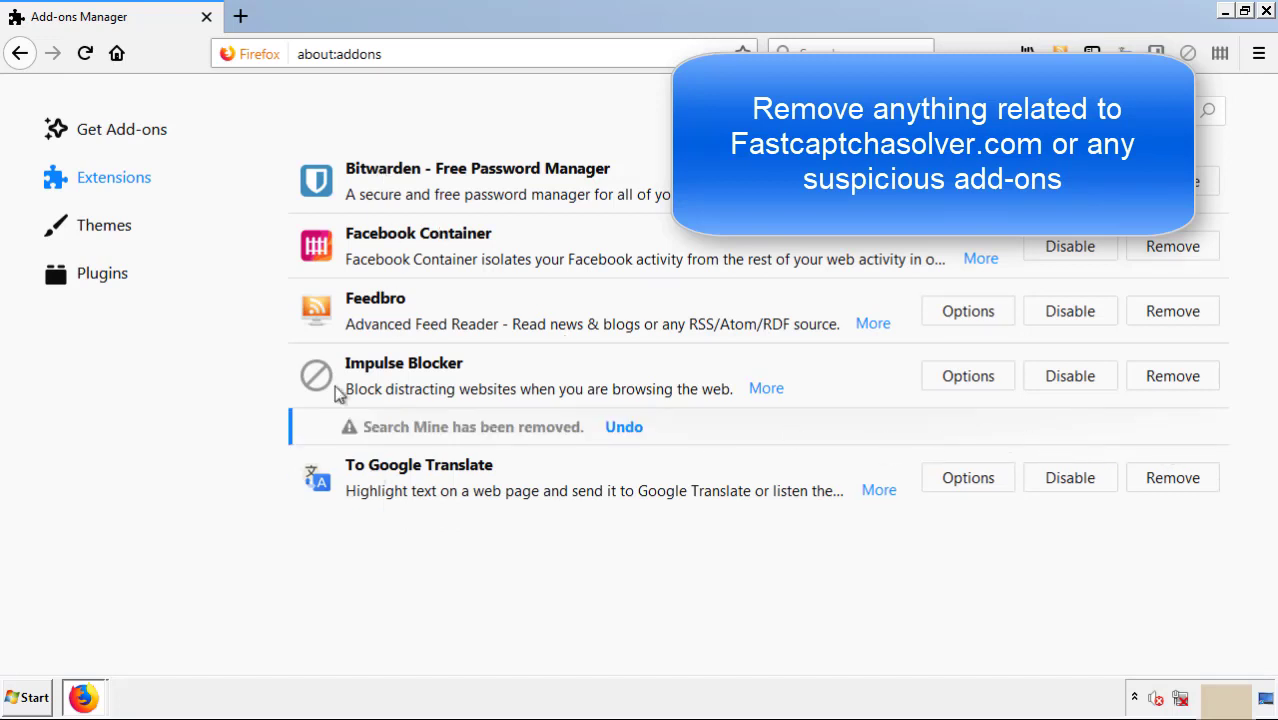
click(1266, 12)
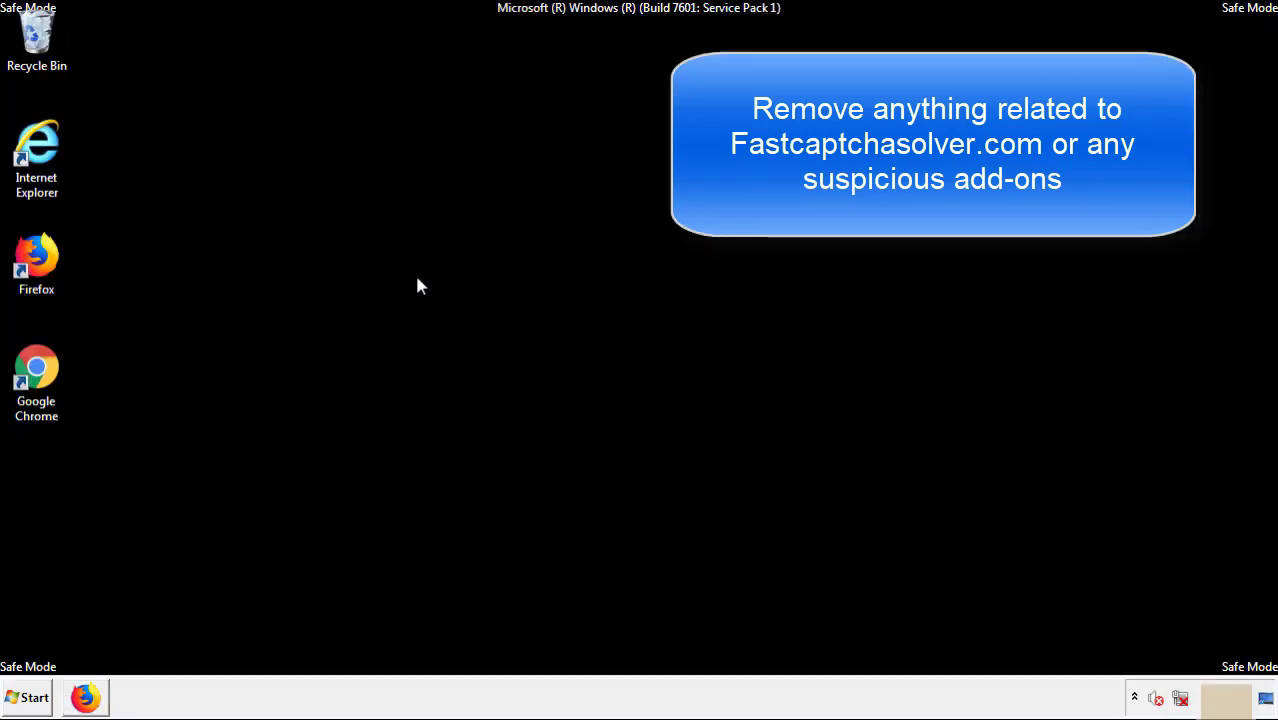
- Remove the Search Mine extension from Chrome's Extensions page and confirm the removal
double_click(34, 385)
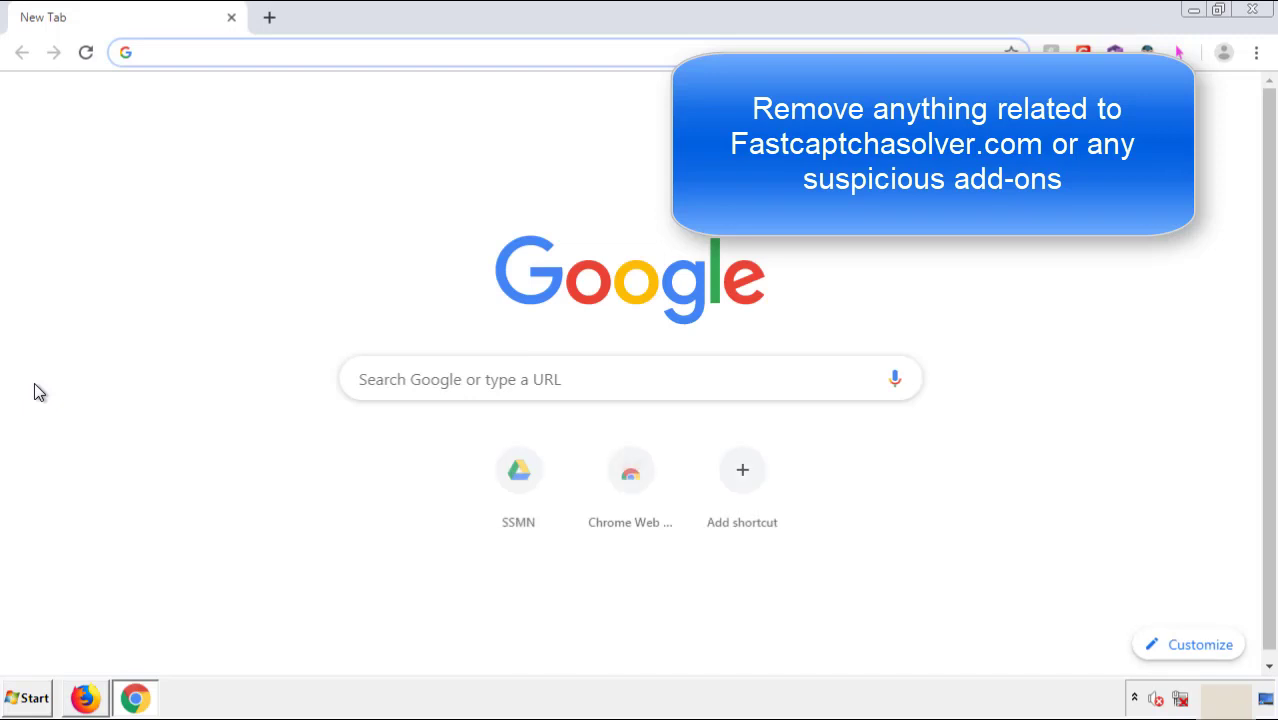
click(1256, 52)
mouse_move(1144, 351)
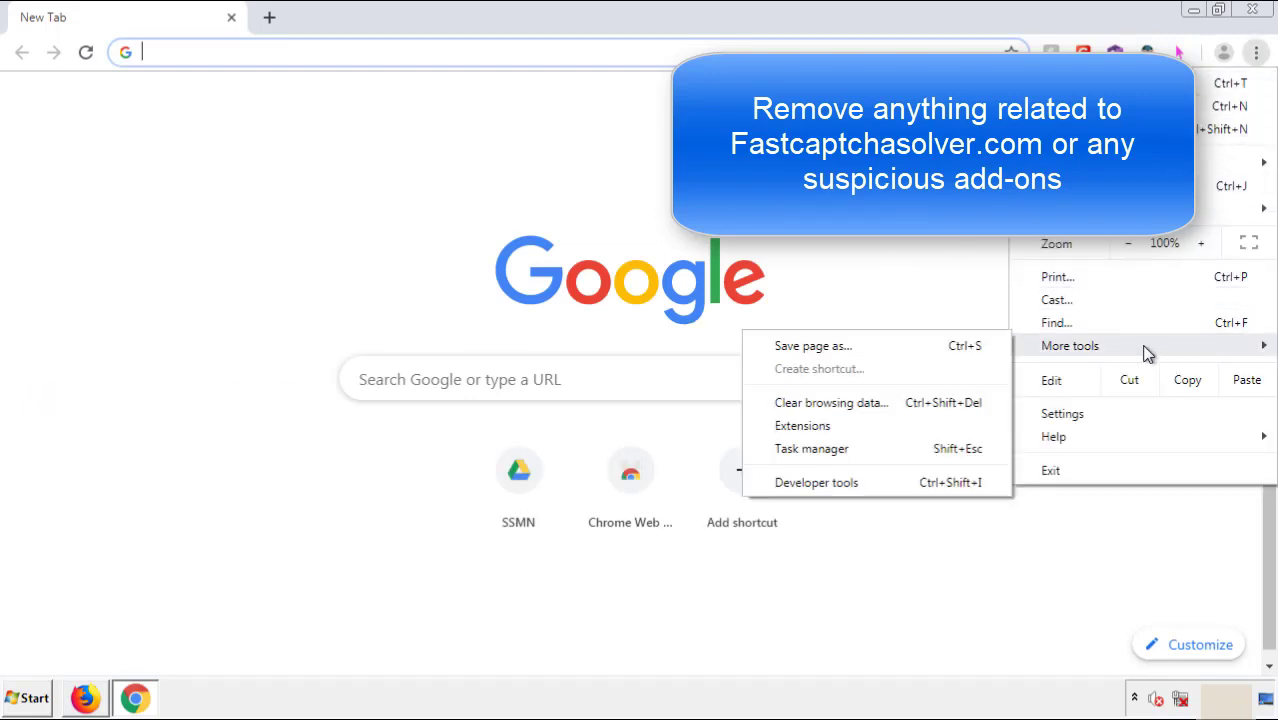
click(812, 425)
scroll(359, 331, down, 10)
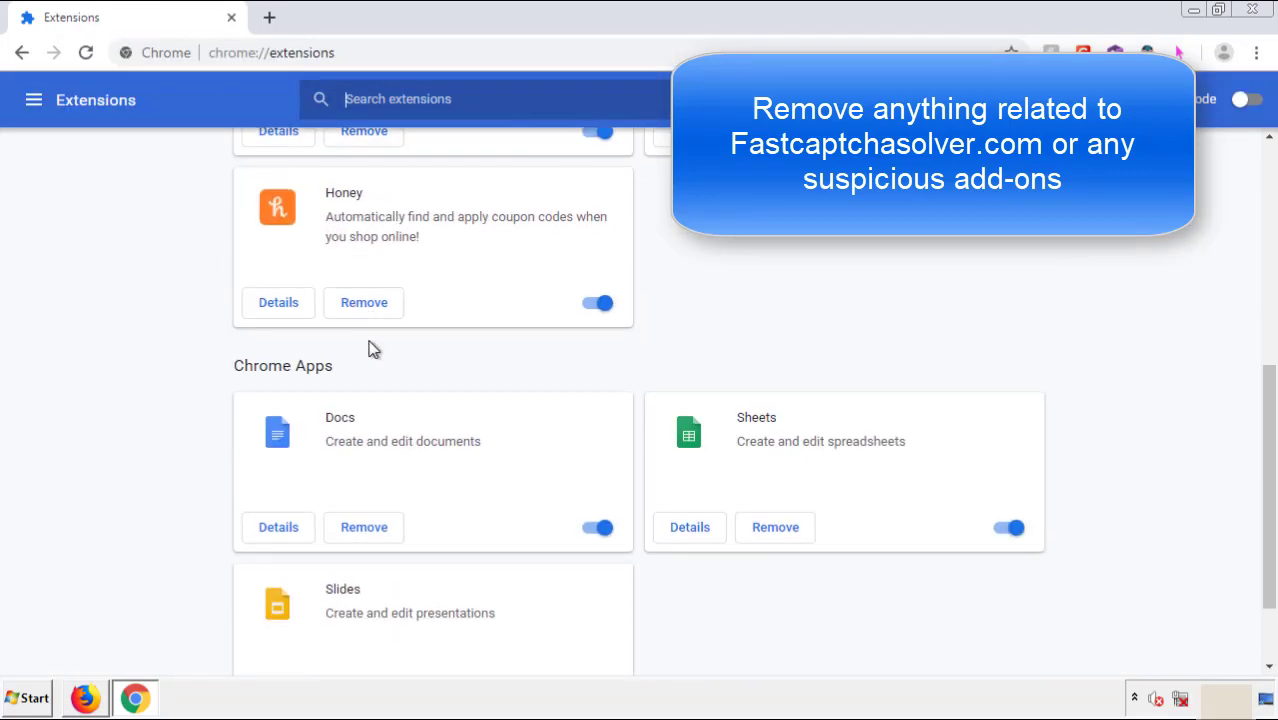
scroll(520, 300, up, 10)
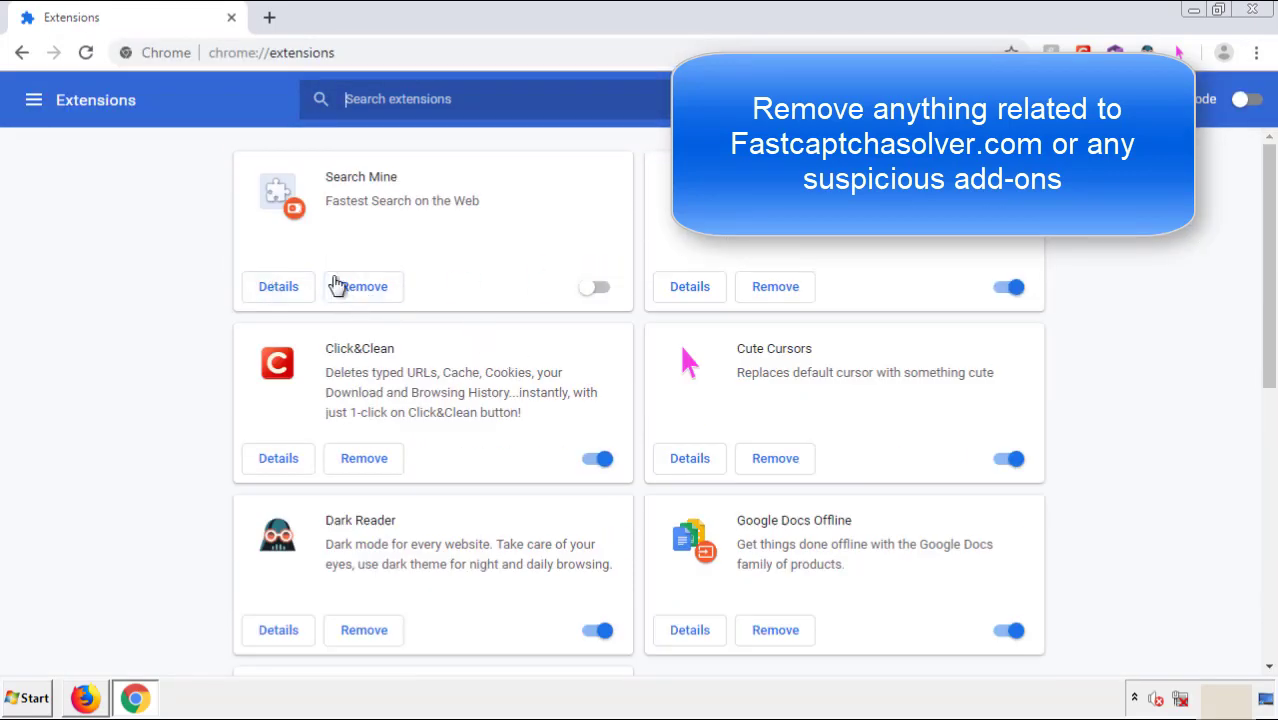
click(362, 290)
key(Return)
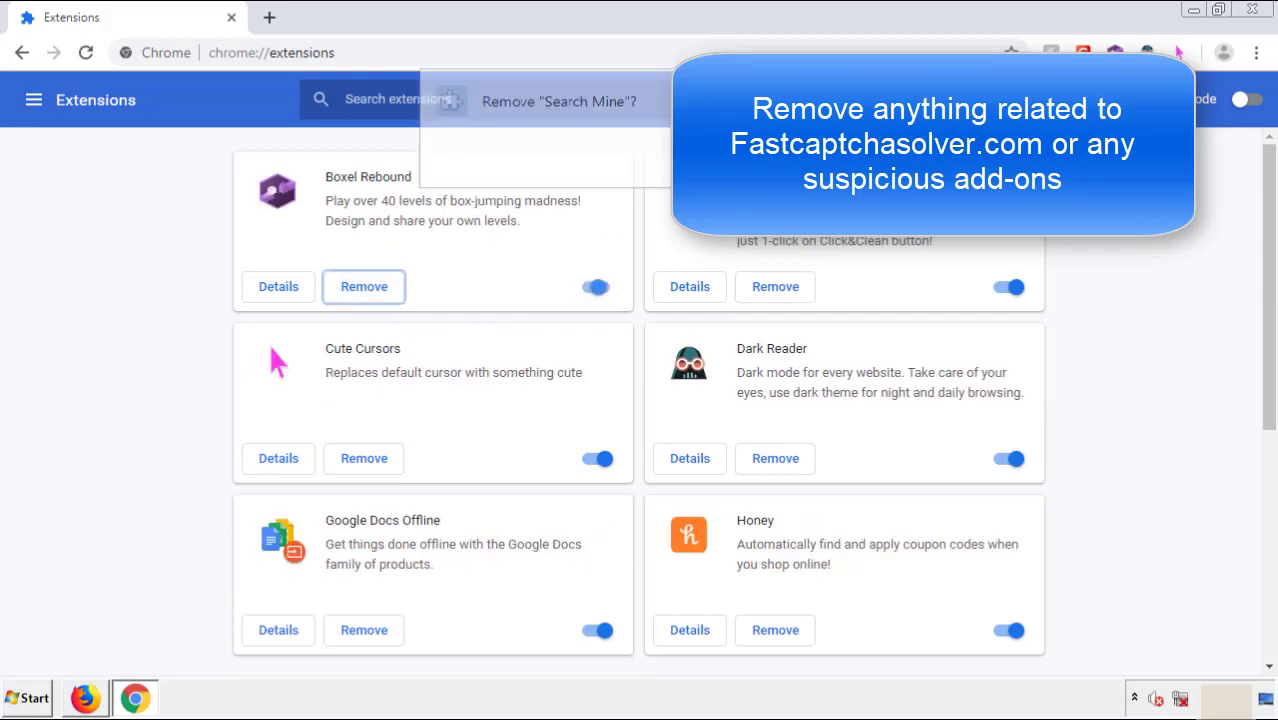
- Close Google Chrome, then choose Restart from the Start menu's Shut down options
click(1252, 10)
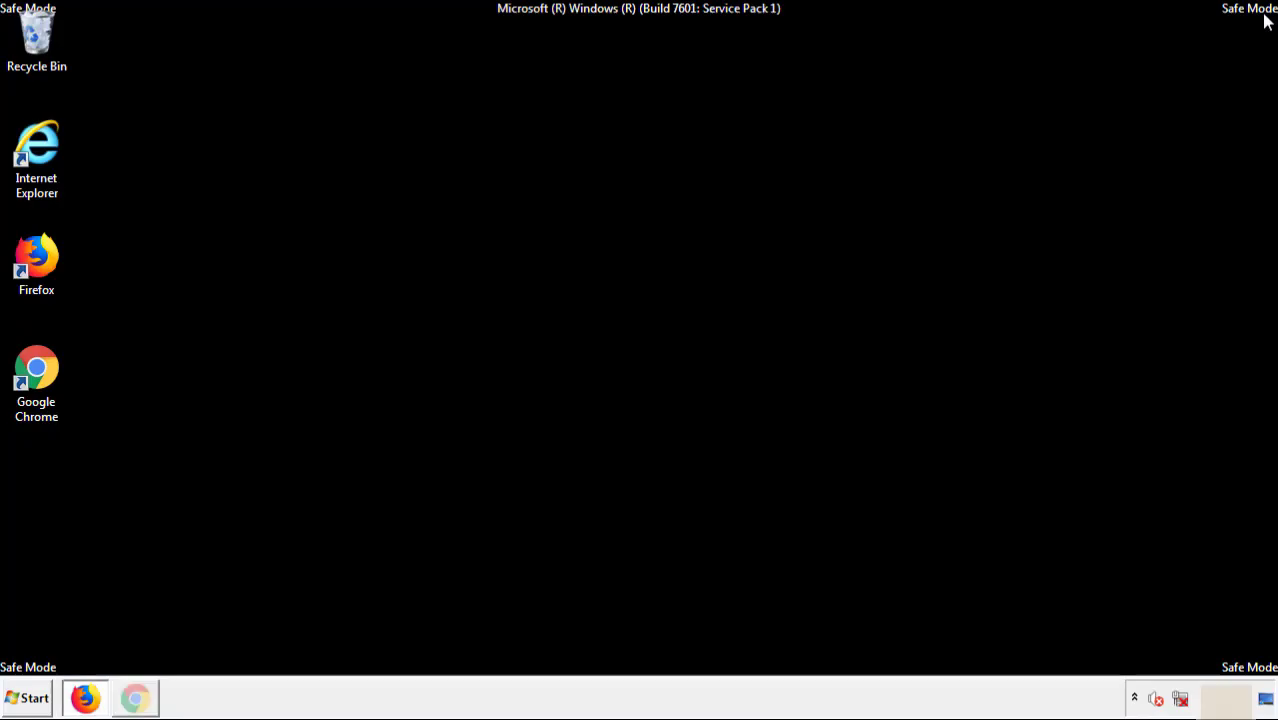
click(33, 701)
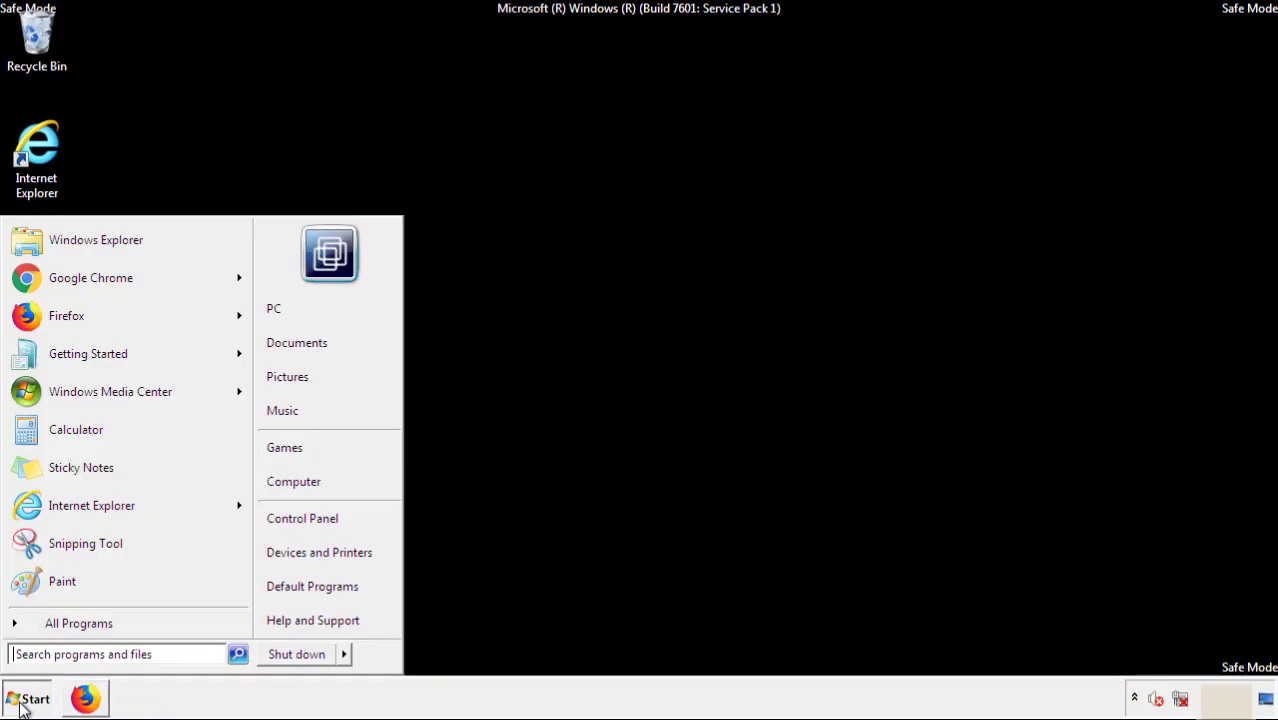
click(345, 655)
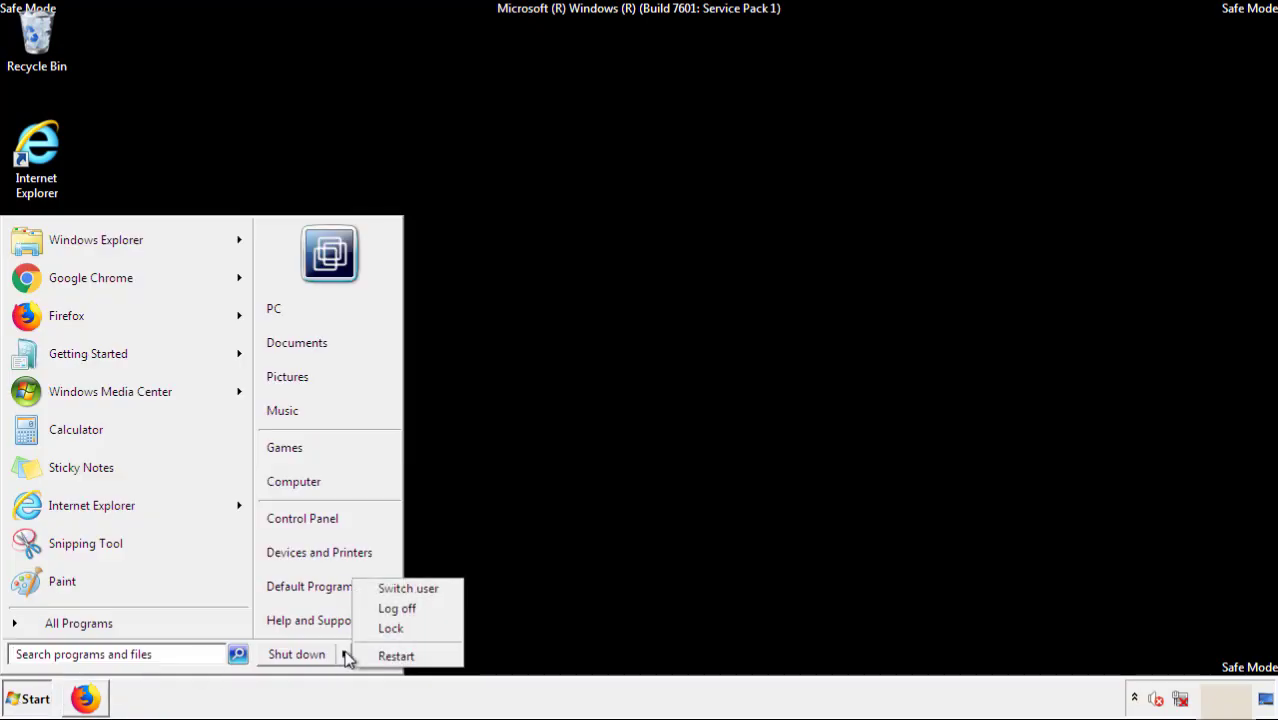
click(397, 656)
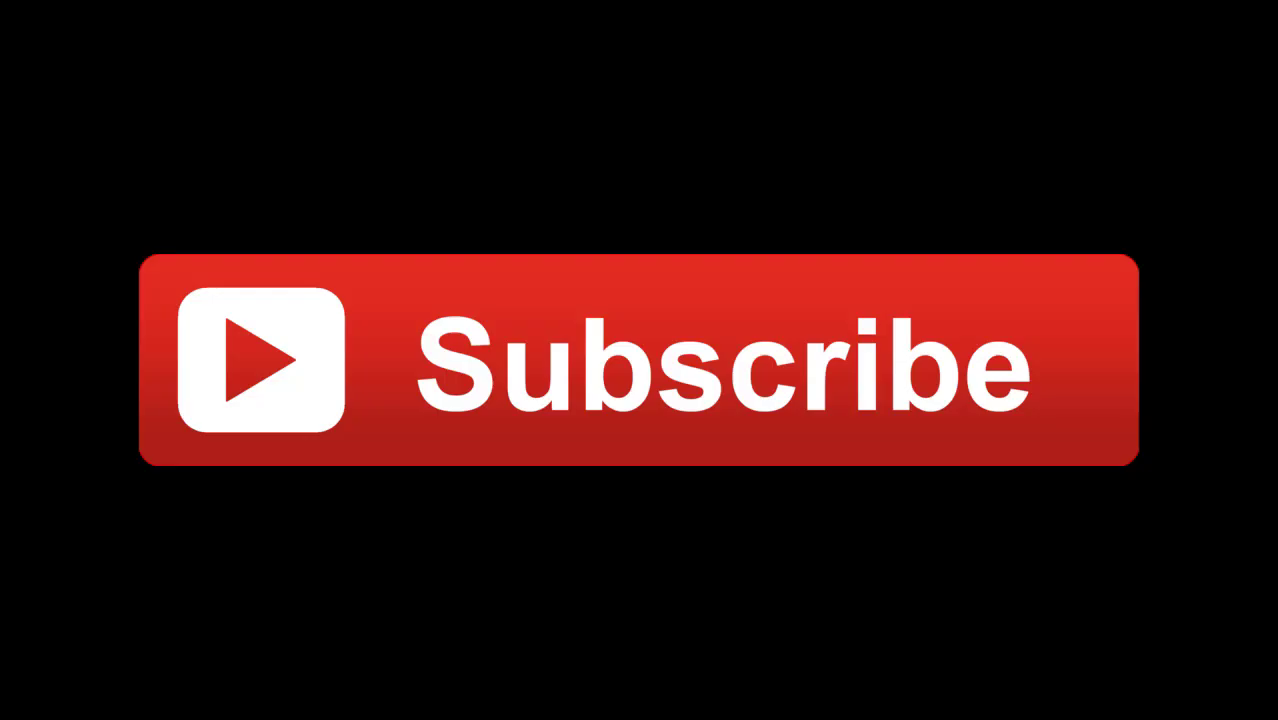